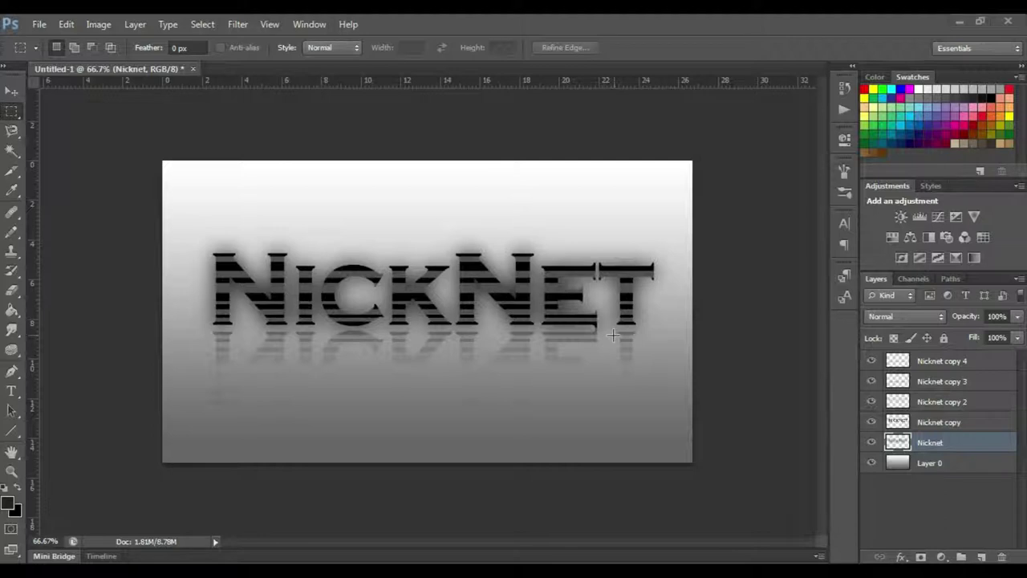
Create a new 1050 × 600 px document at 100 pixels/inch with White background contents.
click(39, 23)
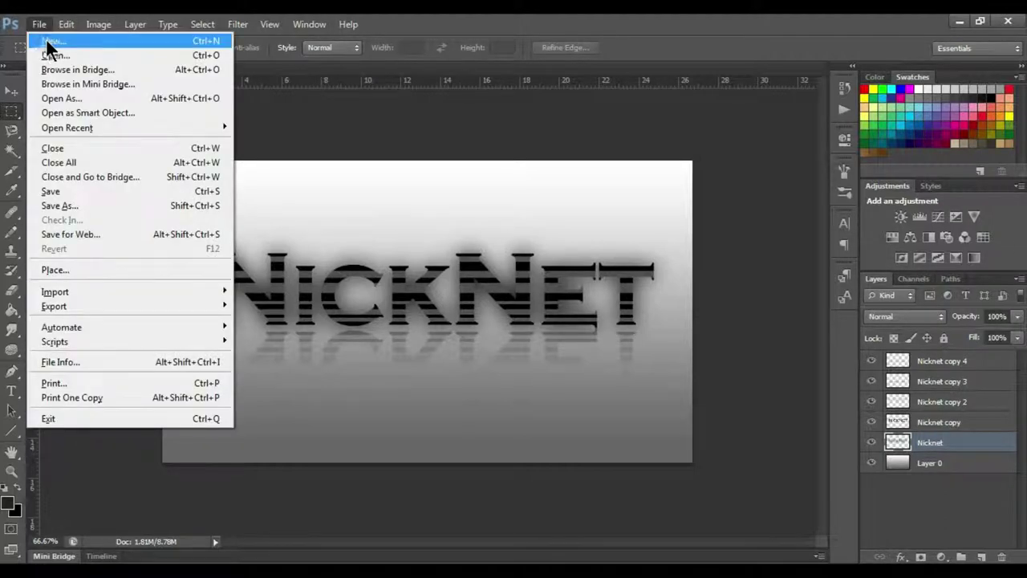
click(48, 41)
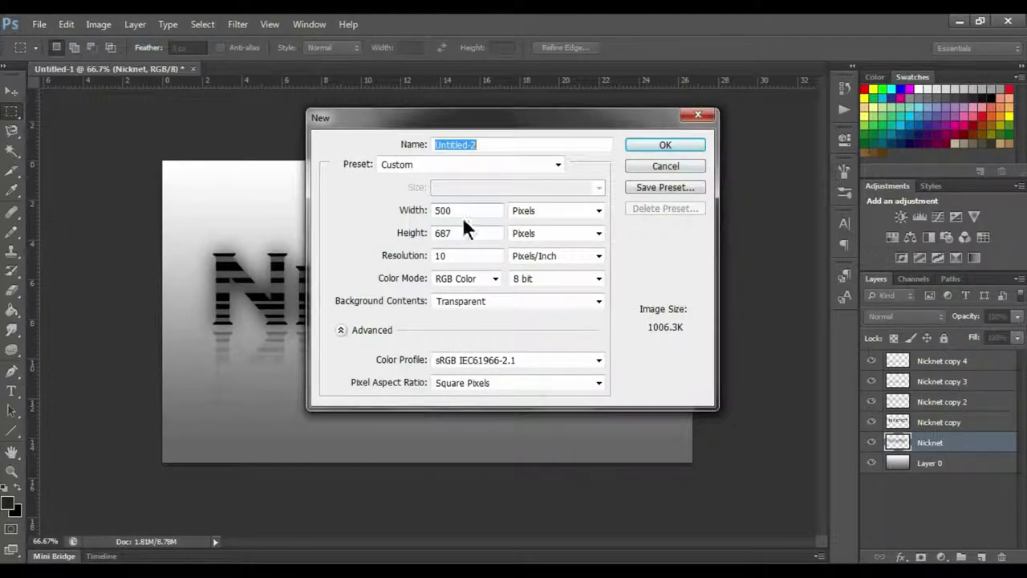
double_click(463, 214)
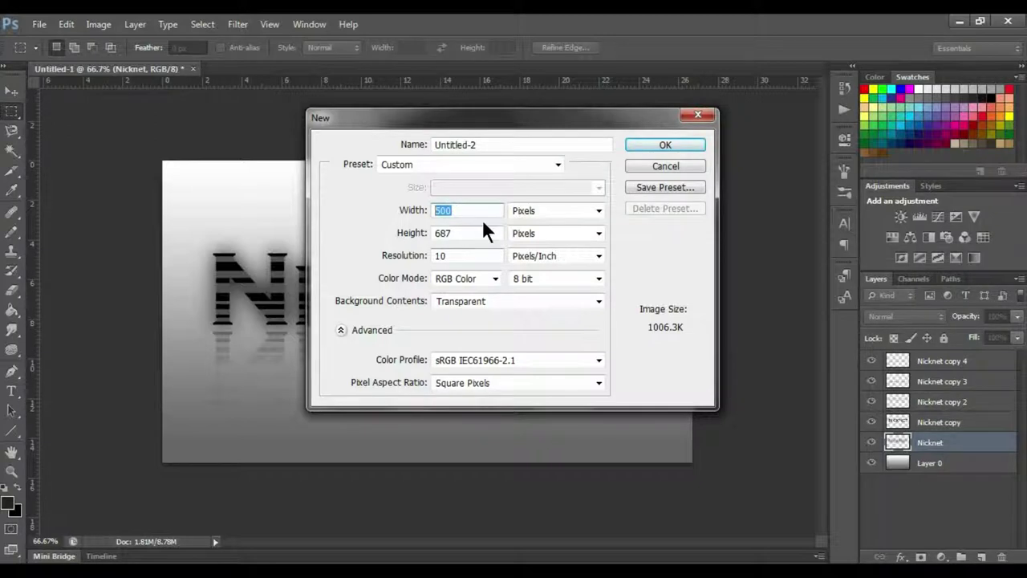
text(1050)
key(Tab)
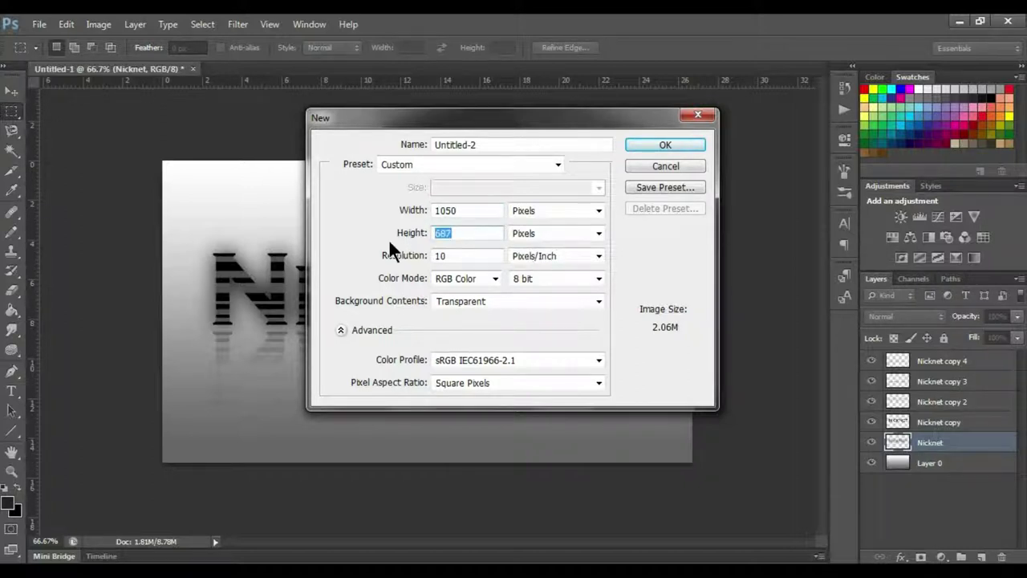
text(600)
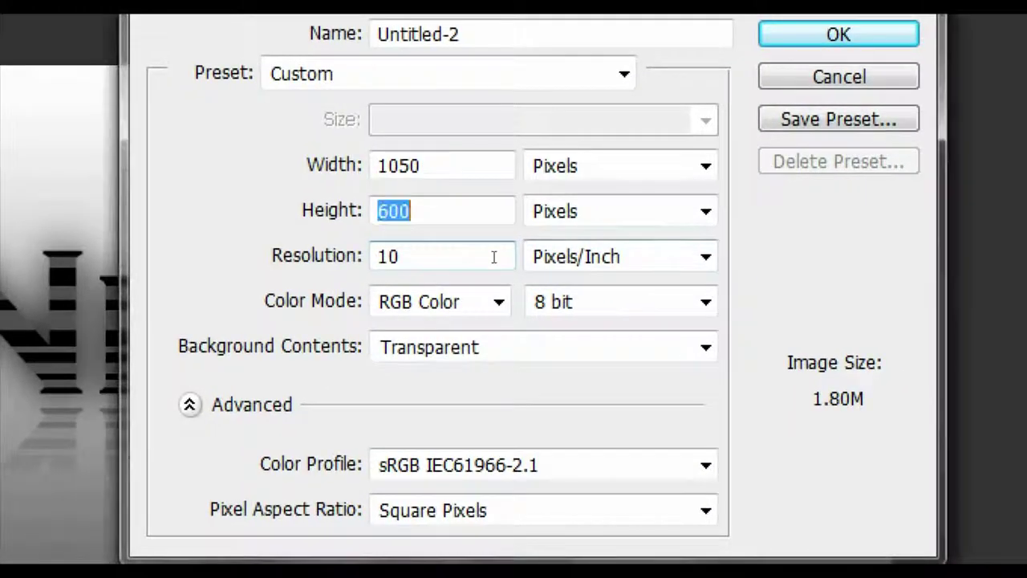
click(494, 256)
text(0)
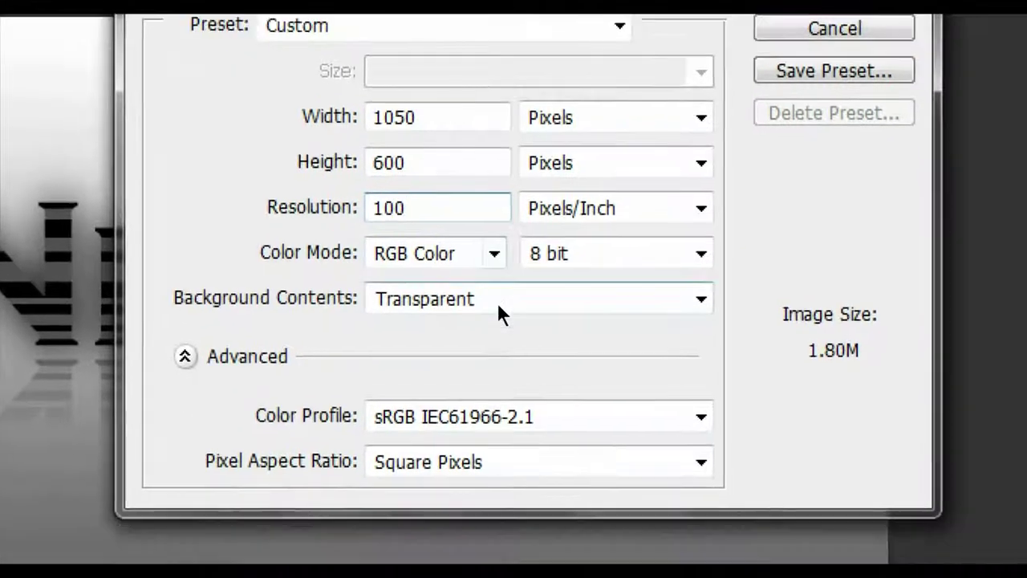
click(504, 353)
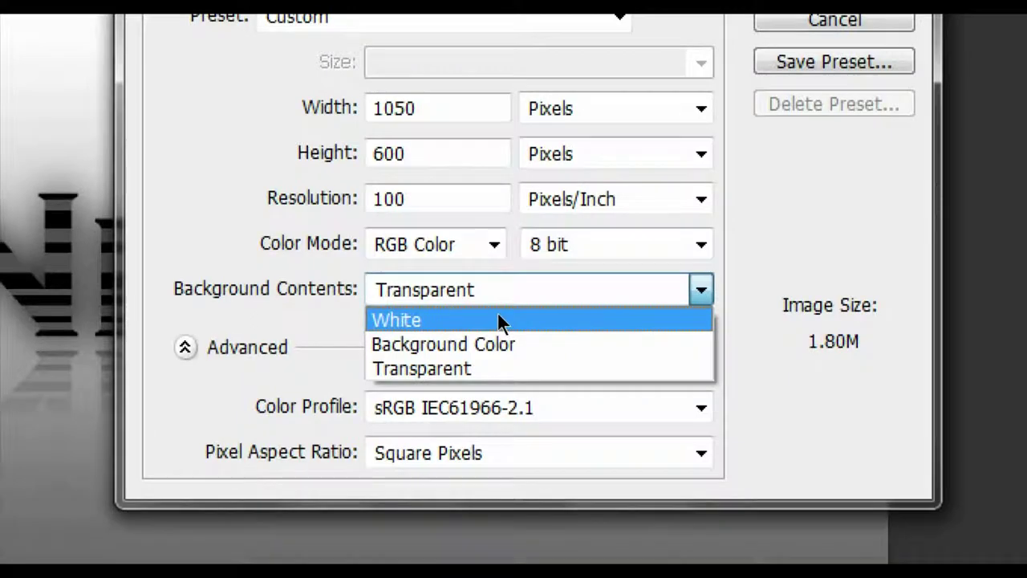
click(498, 317)
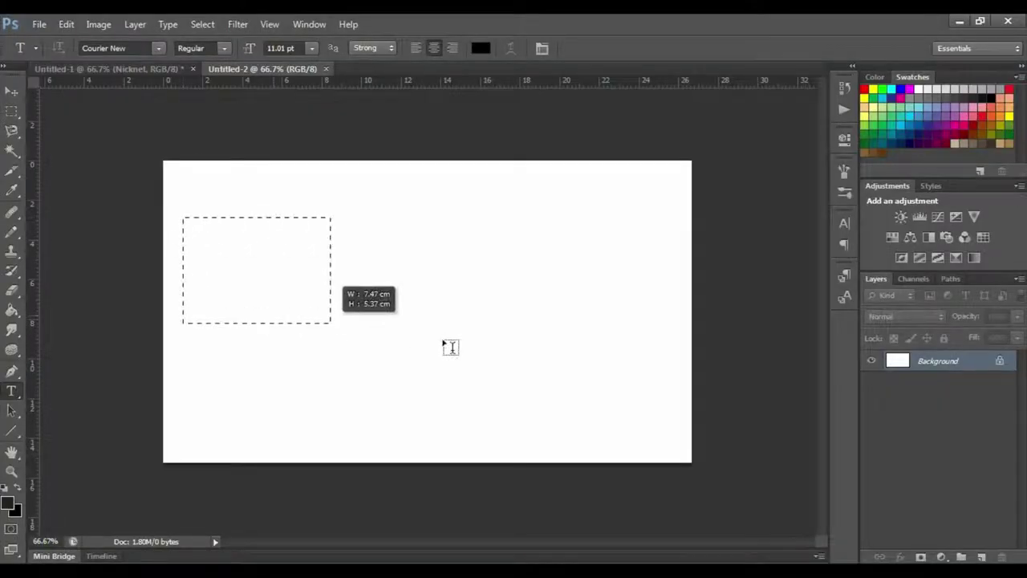
Draw a wide text box across the canvas and choose the Copperplate Gothic Bold font.
drag(448, 347, 683, 407)
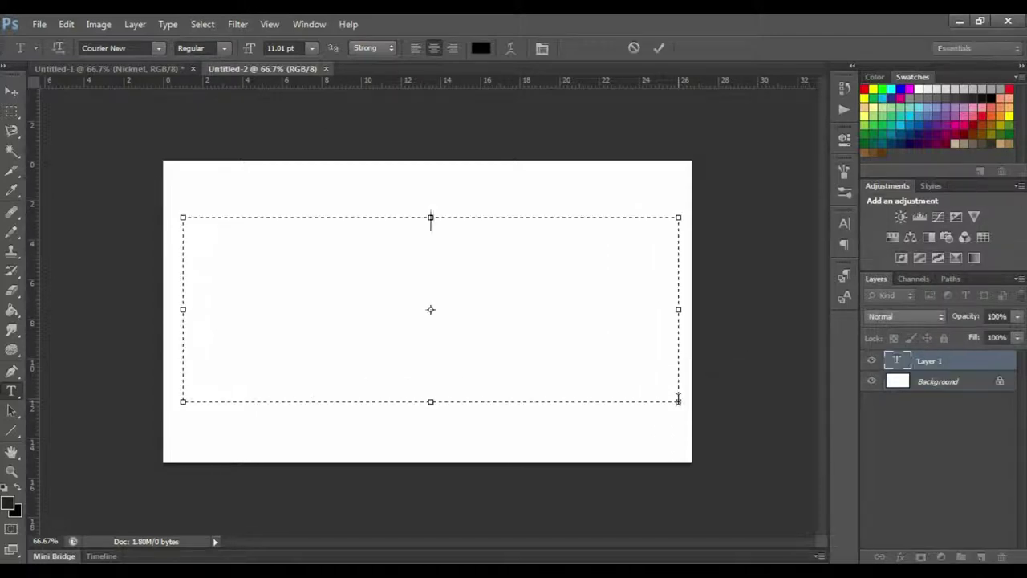
click(148, 56)
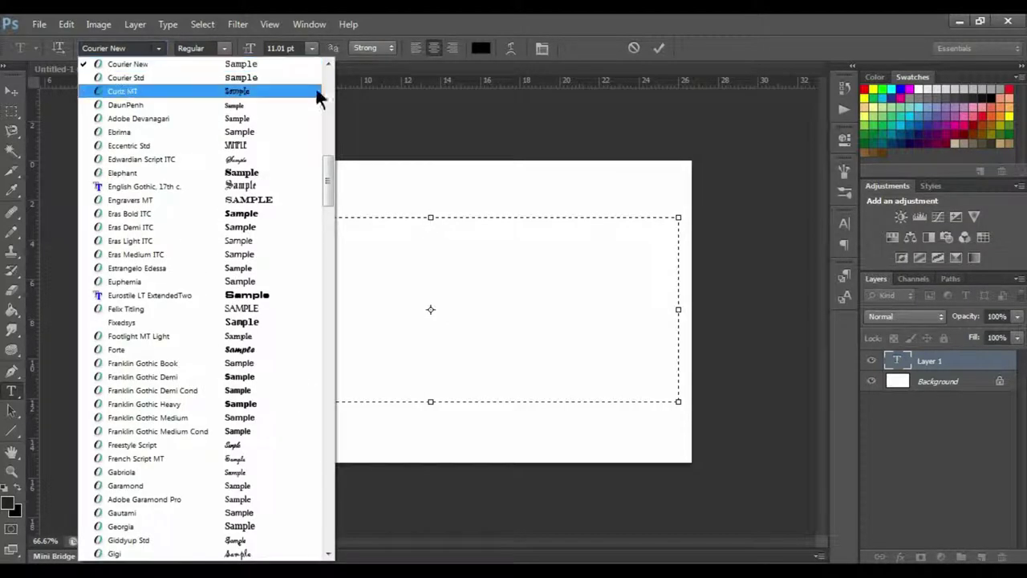
drag(326, 173, 327, 142)
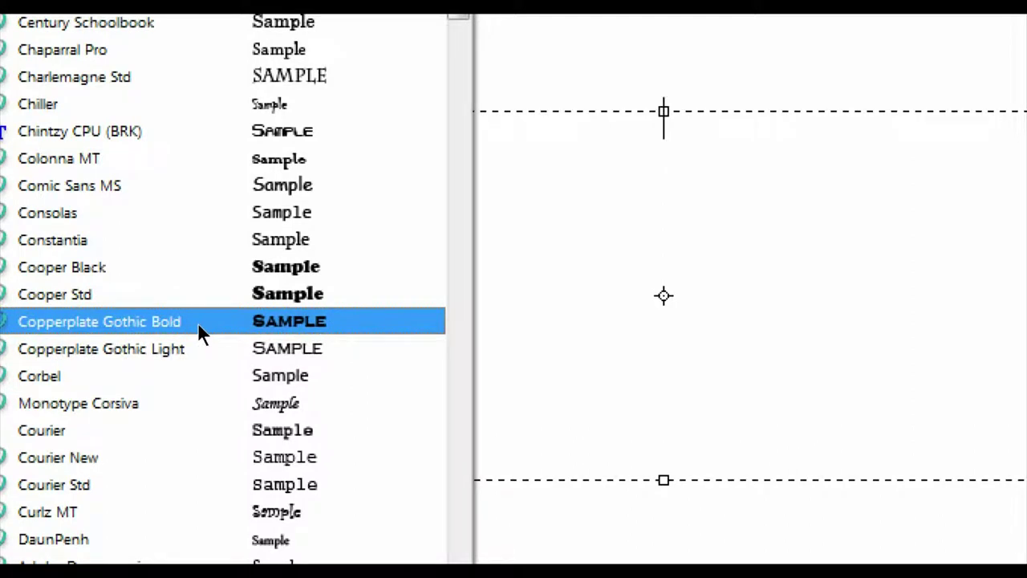
click(198, 322)
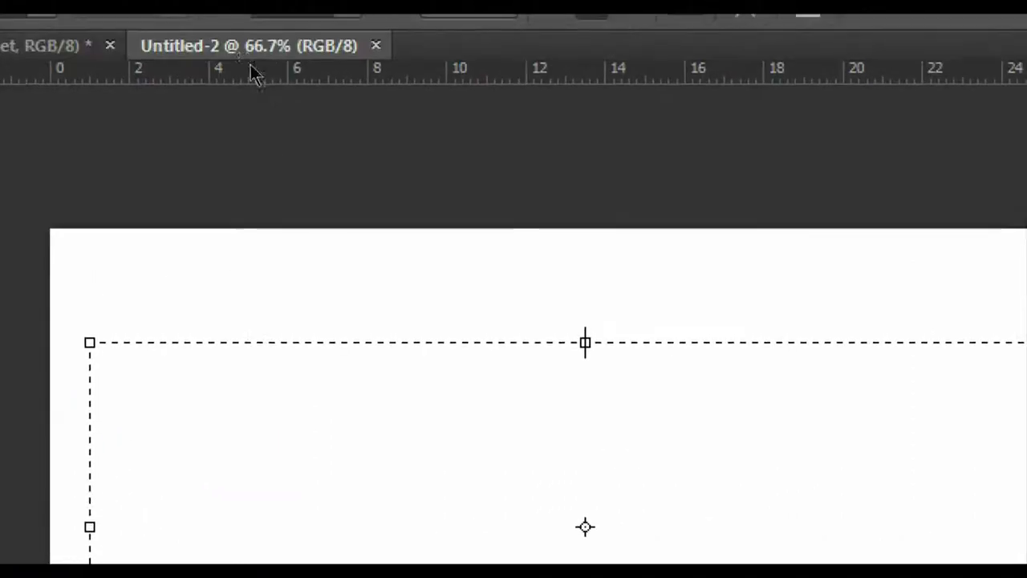
Set the font size to 85 pt and keep Strong anti-aliasing.
click(344, 62)
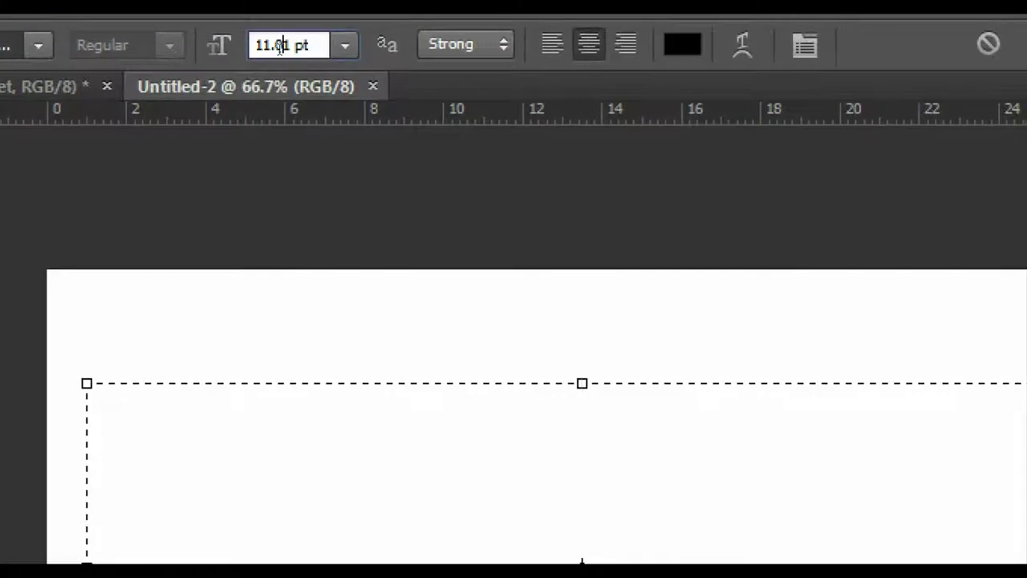
key(Left)
key(Left)
key(Left)
key(BackSpace)
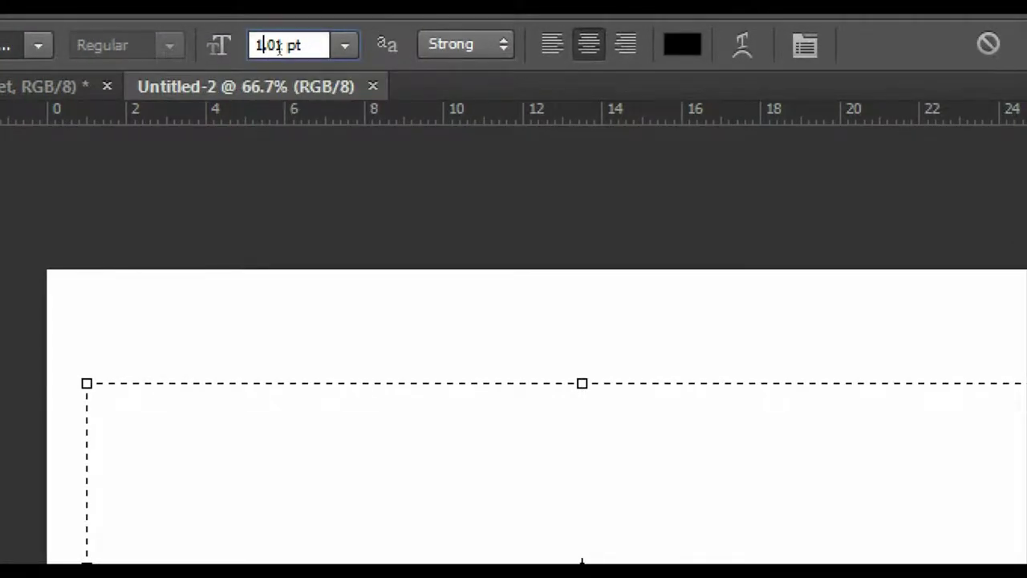
key(Delete)
text(85)
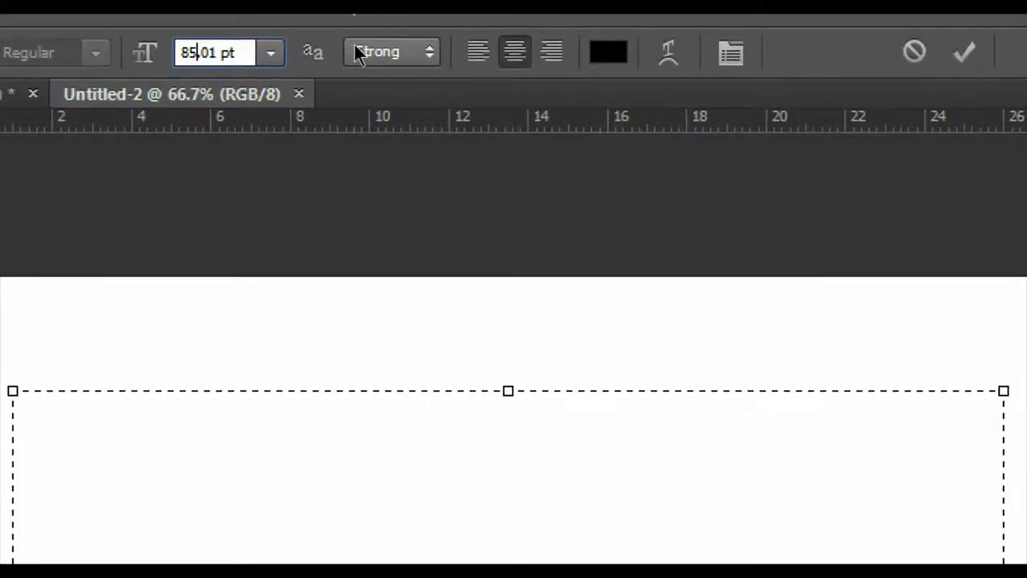
click(431, 44)
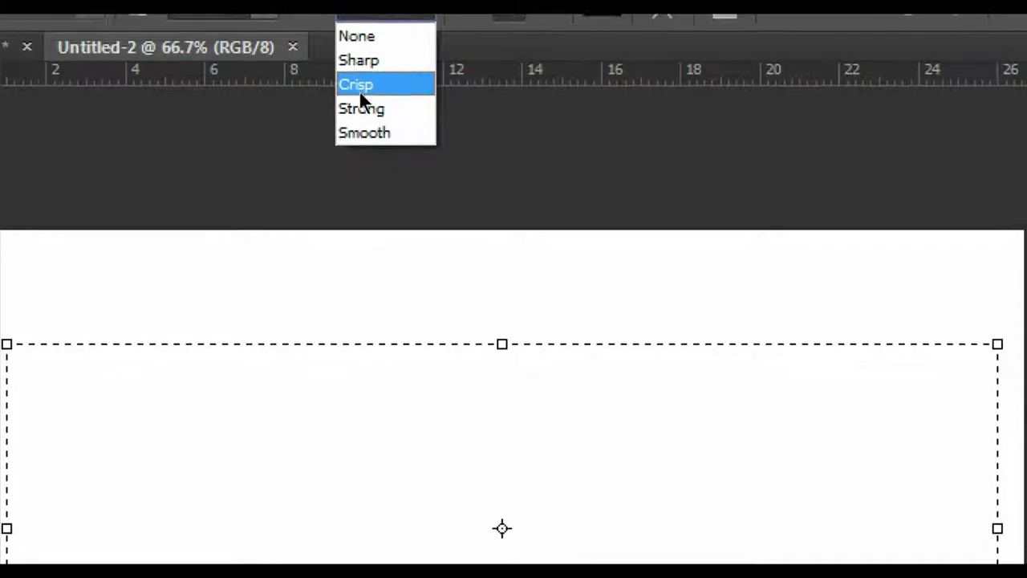
click(360, 103)
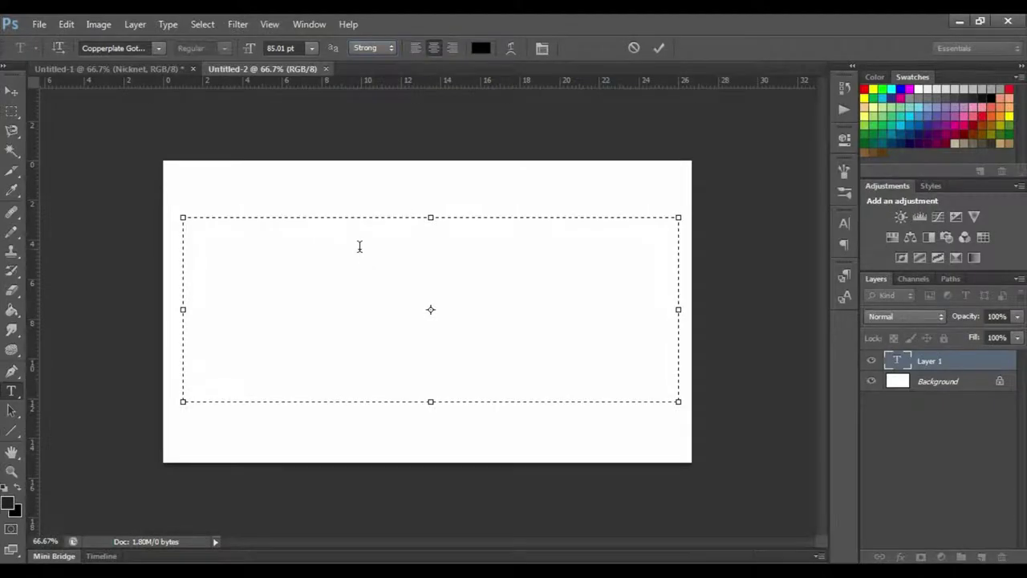
Type 'Nicknet', commit it, and move the text down to the canvas middle.
text(Ni)
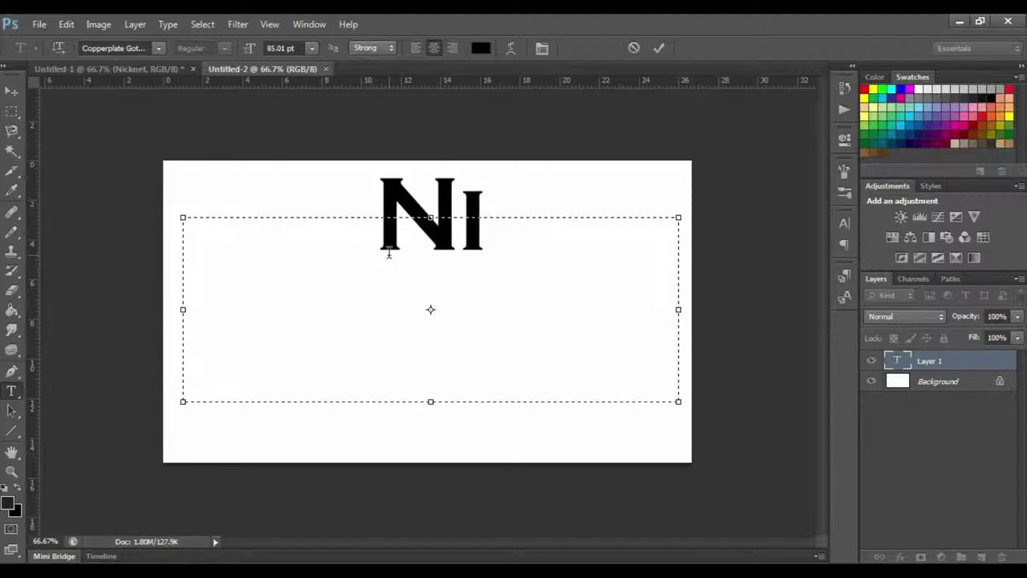
text(cknet)
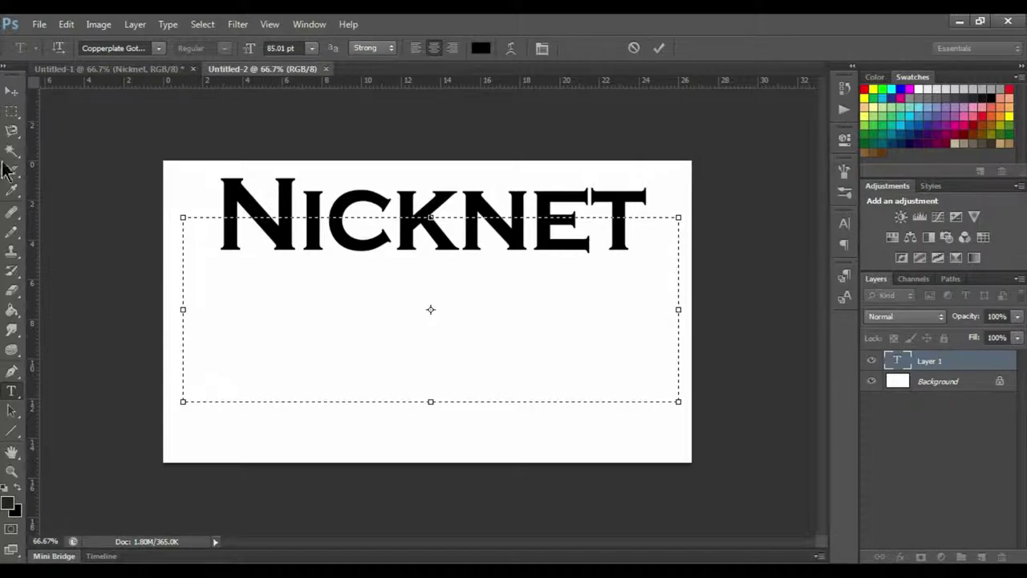
click(12, 94)
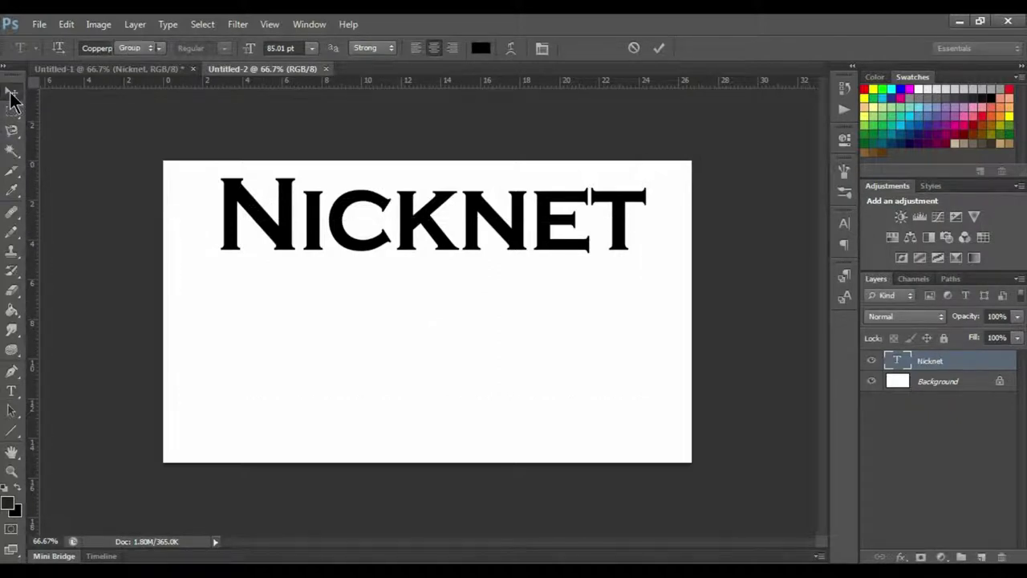
drag(489, 245, 486, 286)
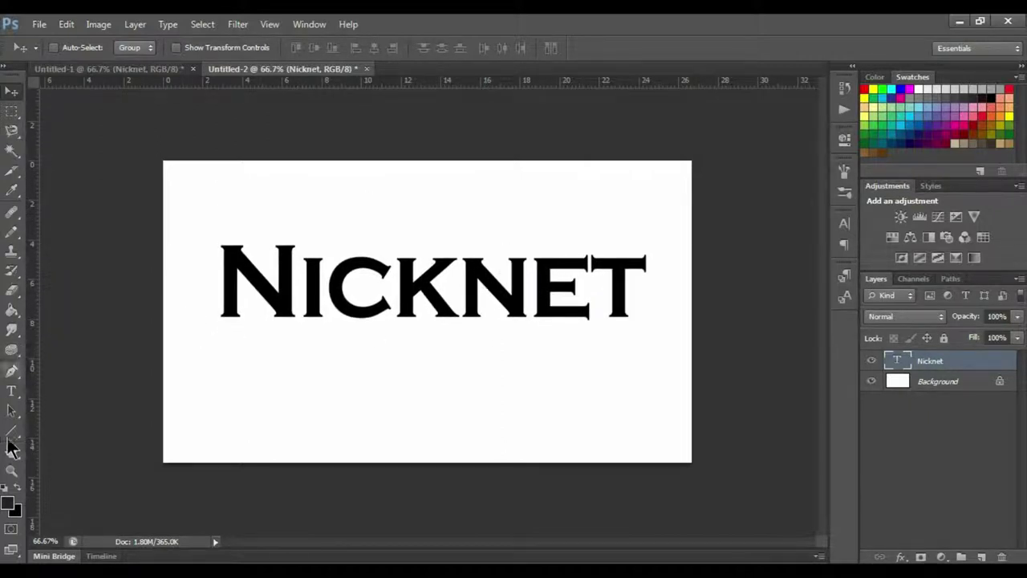
Enlarge the selected N to 99.01 pt in the Character panel so the word reads NickNet.
click(11, 393)
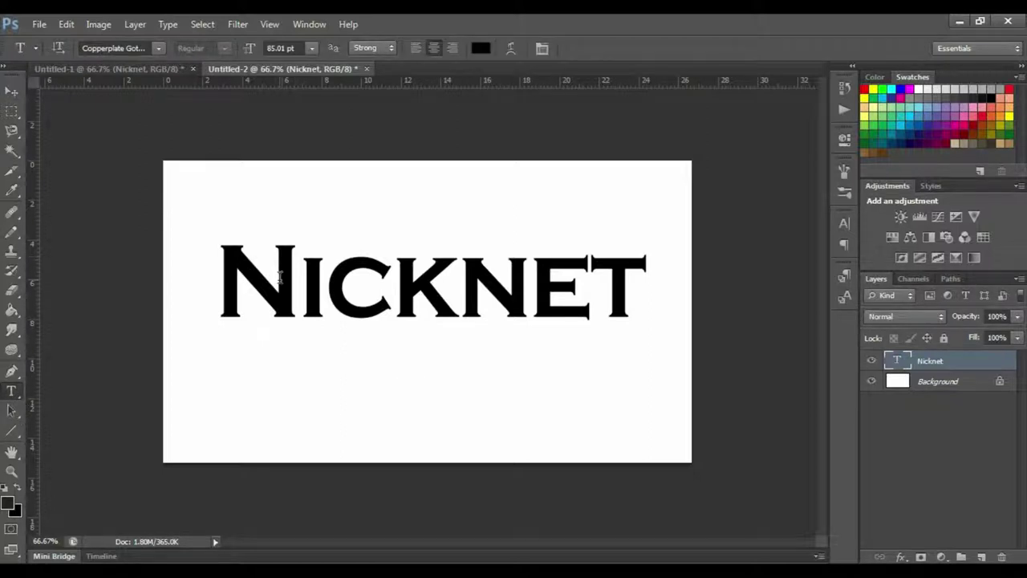
click(303, 280)
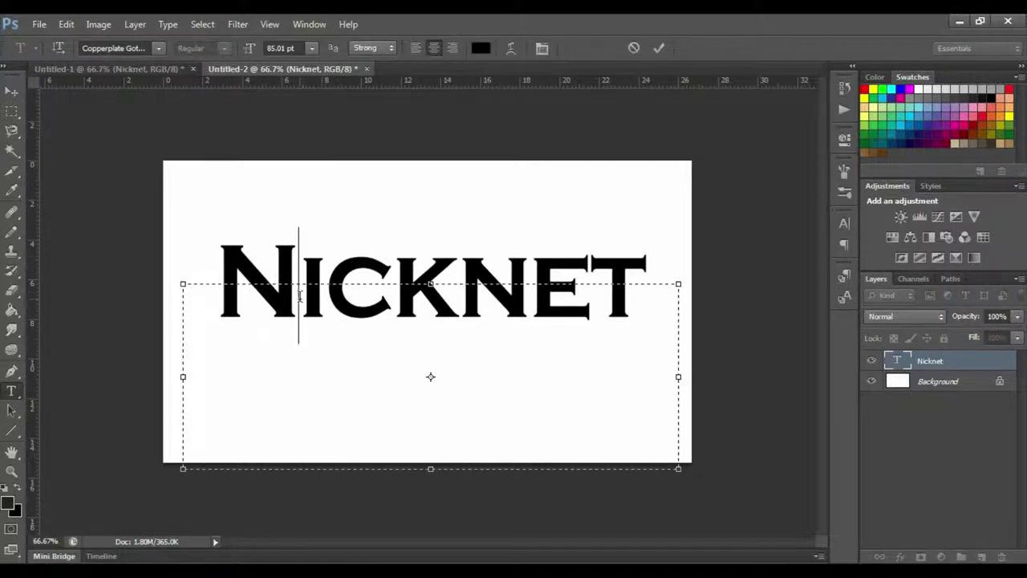
key(shift+Left)
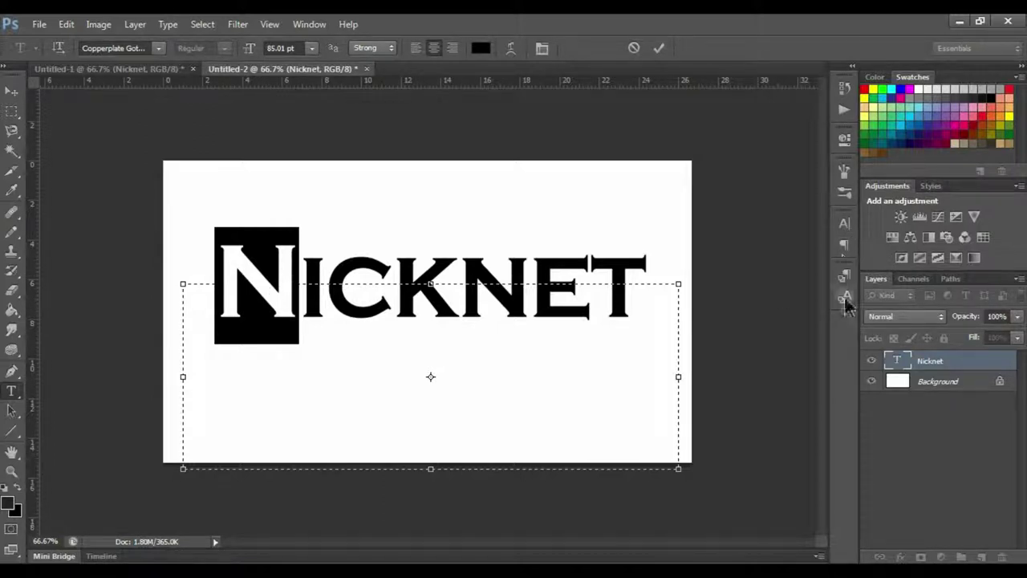
click(847, 228)
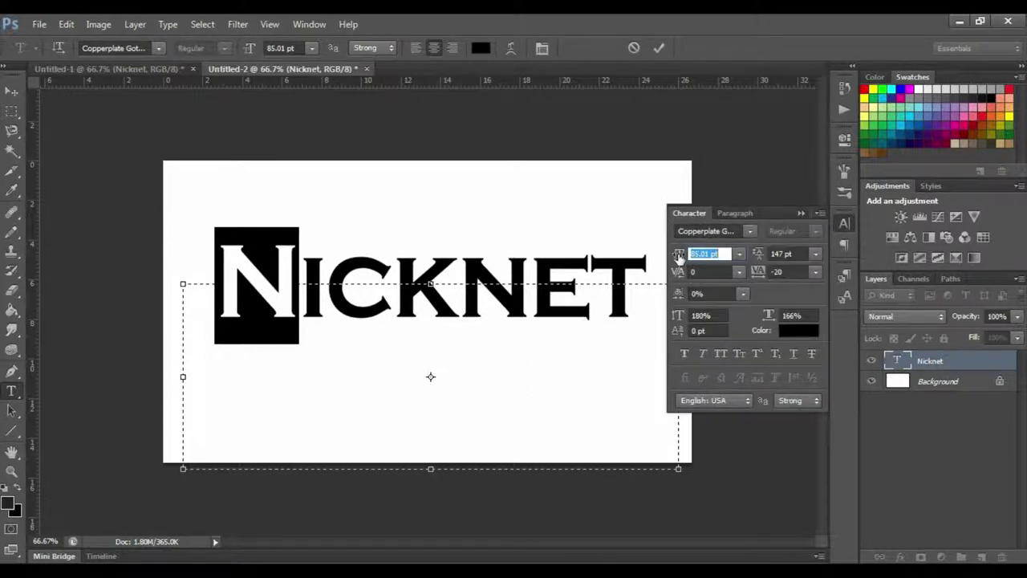
drag(678, 255, 682, 255)
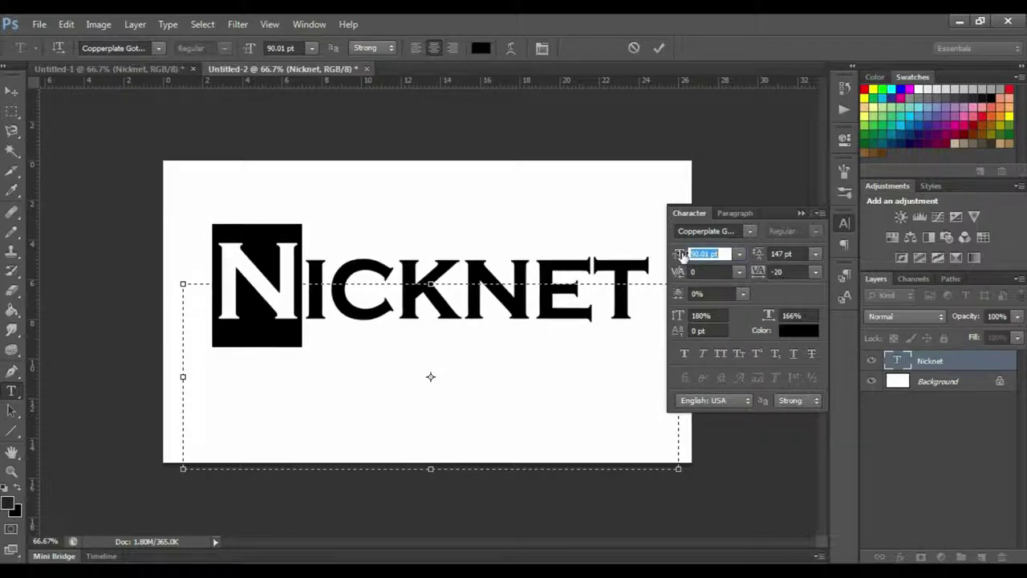
click(527, 293)
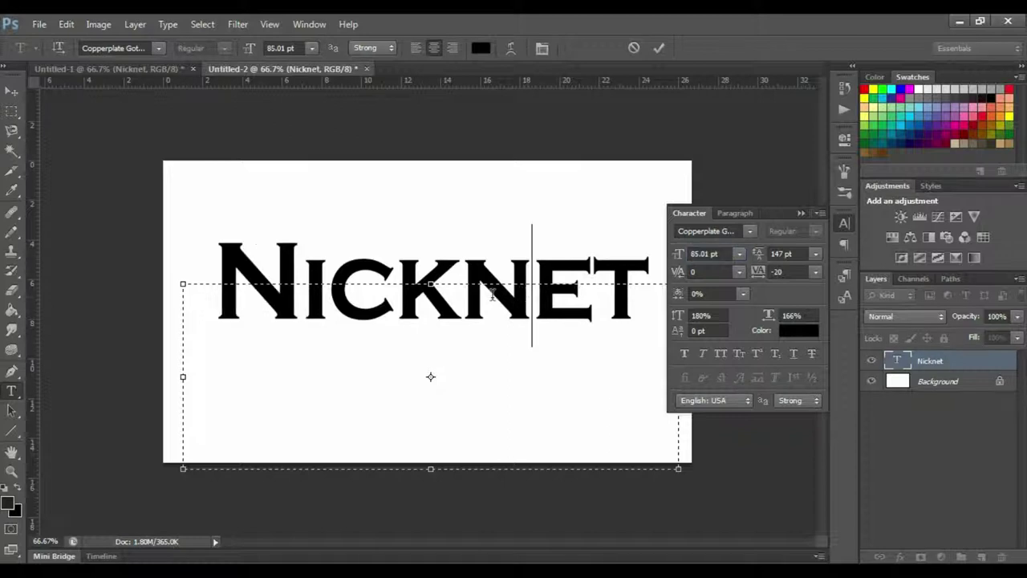
drag(527, 294, 477, 296)
drag(676, 255, 684, 254)
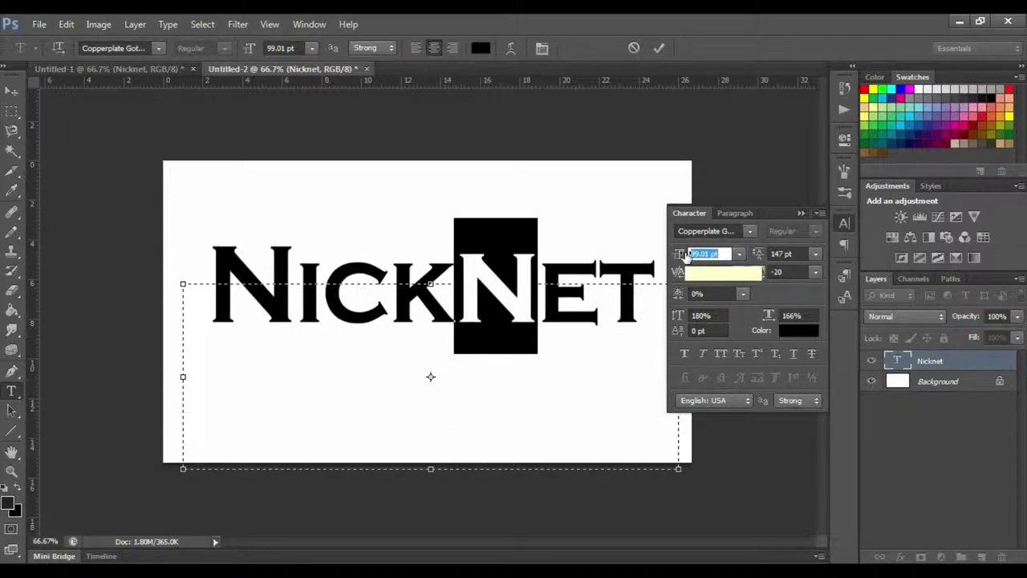
key(Return)
key(Right)
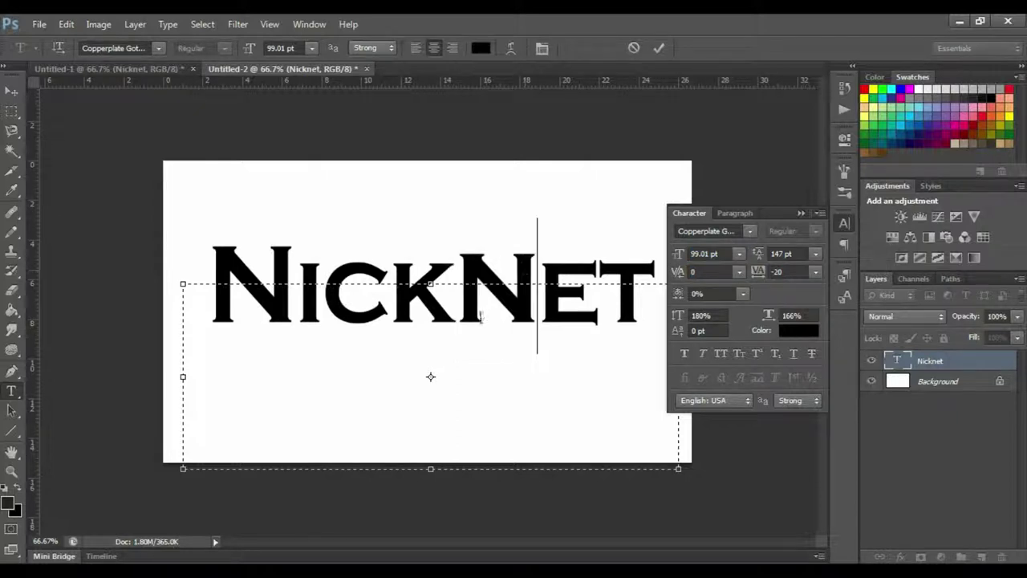
click(801, 214)
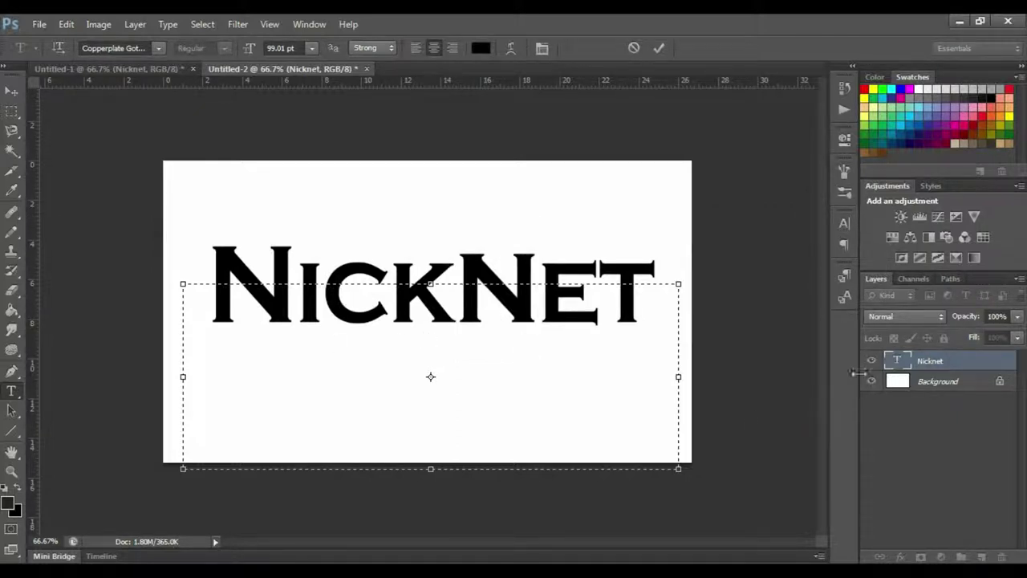
Rasterize the Nicknet type layer.
click(955, 367)
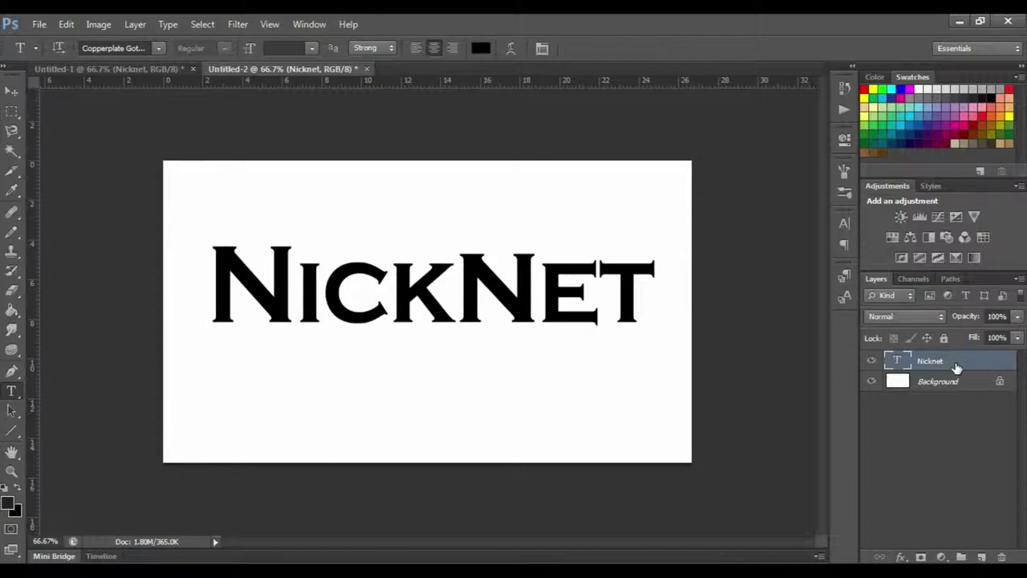
right_click(956, 367)
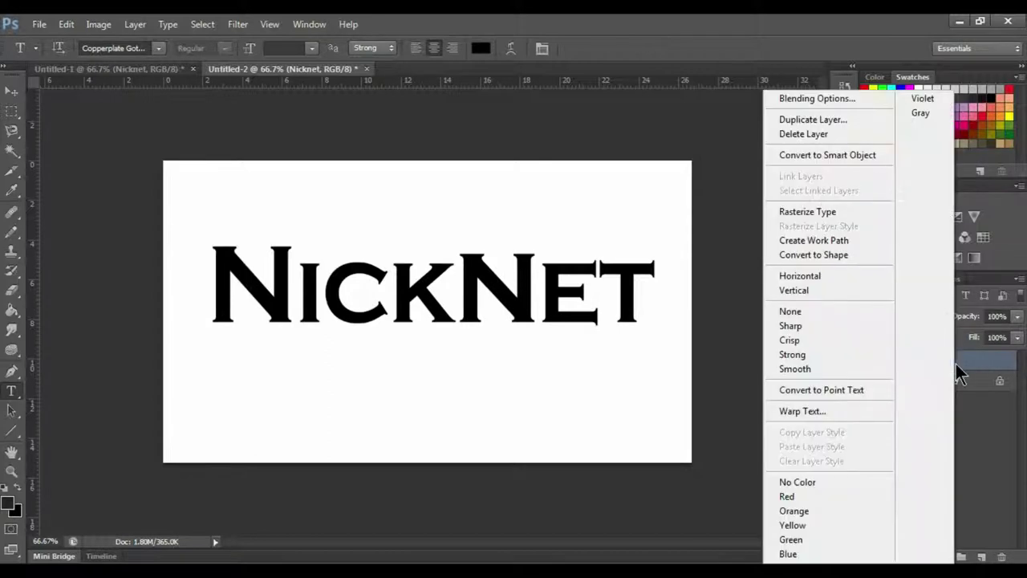
click(858, 210)
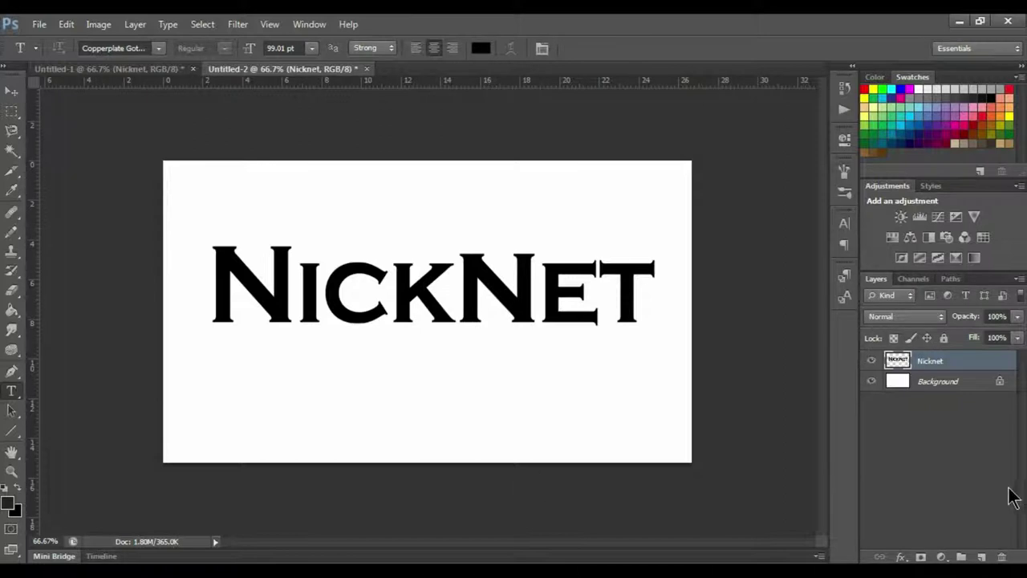
Duplicate the layer twice, then hide Nicknet and Nicknet copy 2, leaving Nicknet copy visible.
right_click(952, 362)
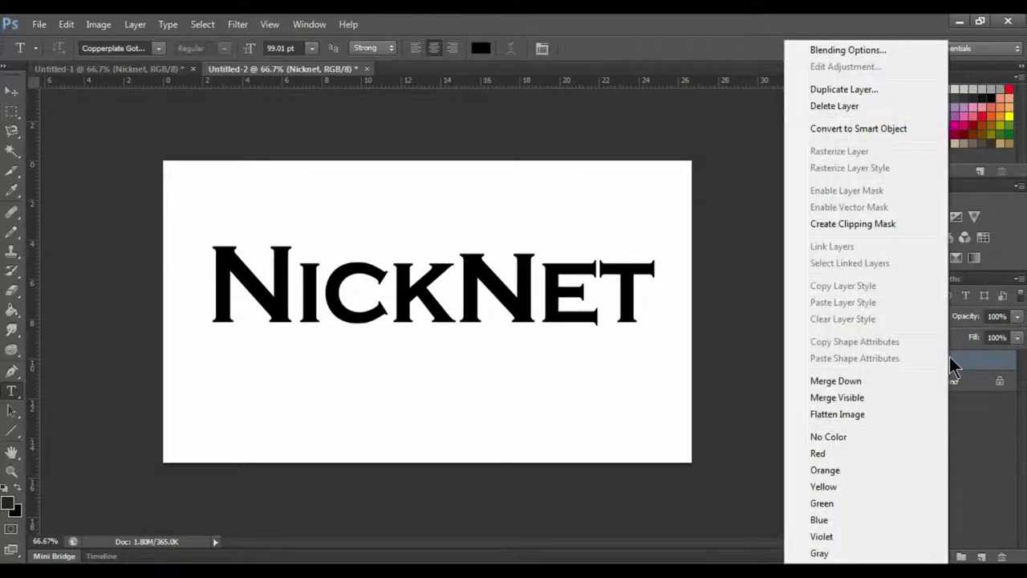
click(920, 90)
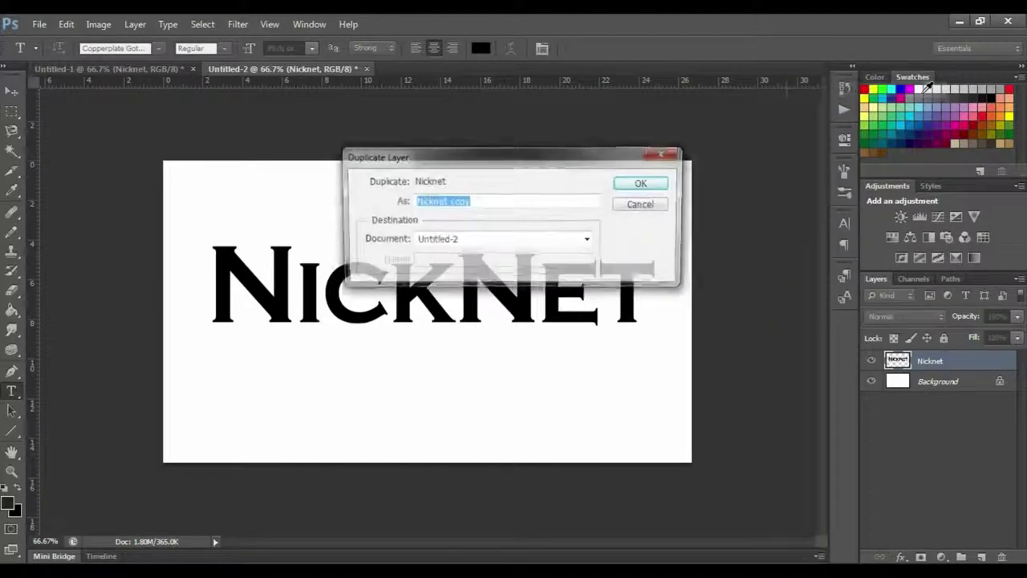
click(655, 187)
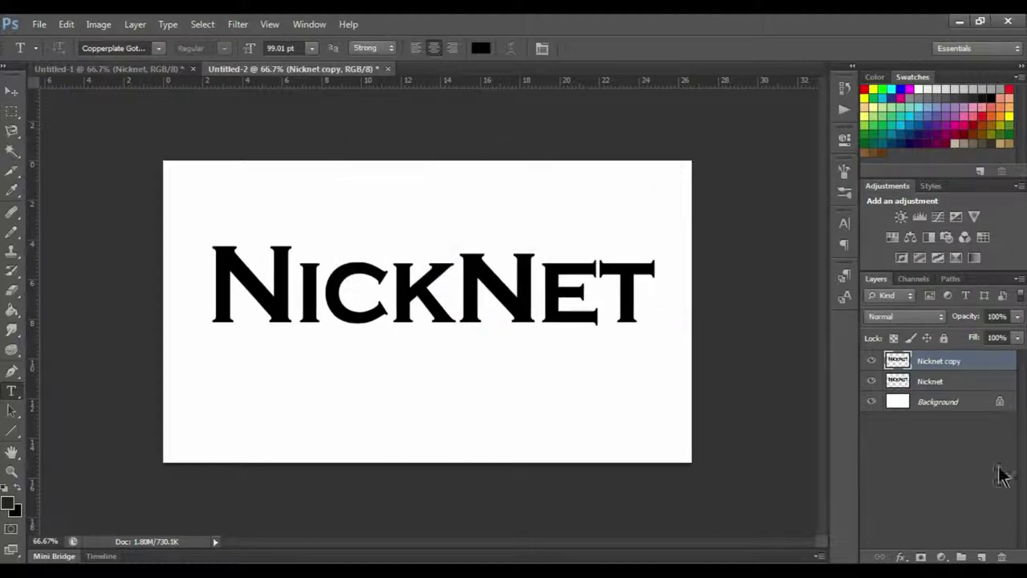
right_click(938, 361)
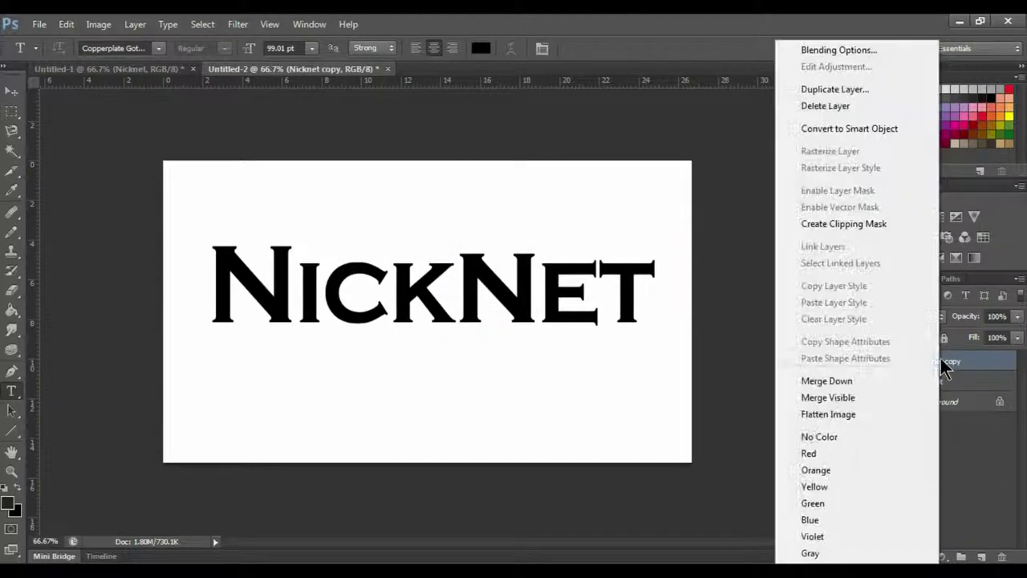
click(835, 89)
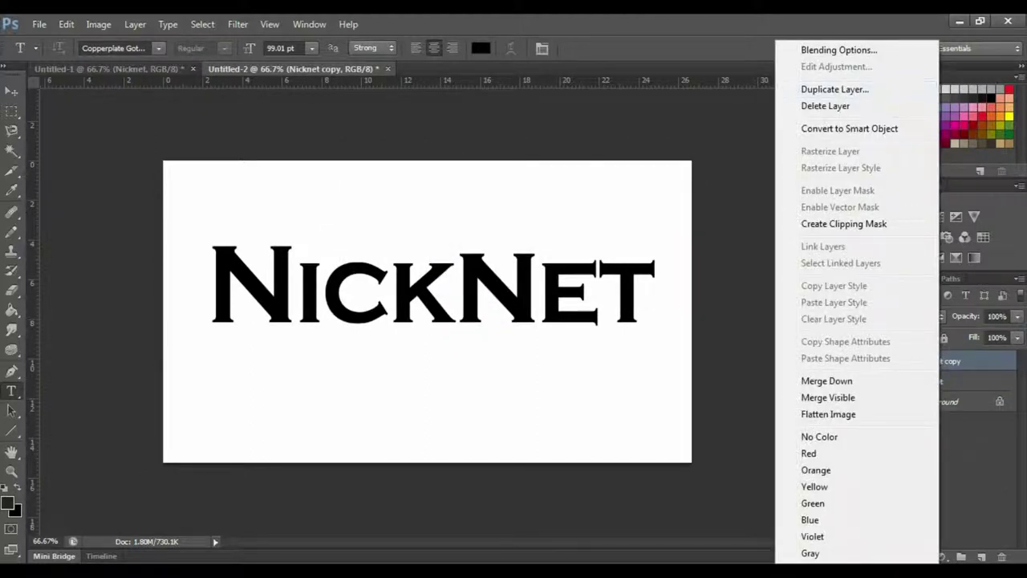
click(983, 364)
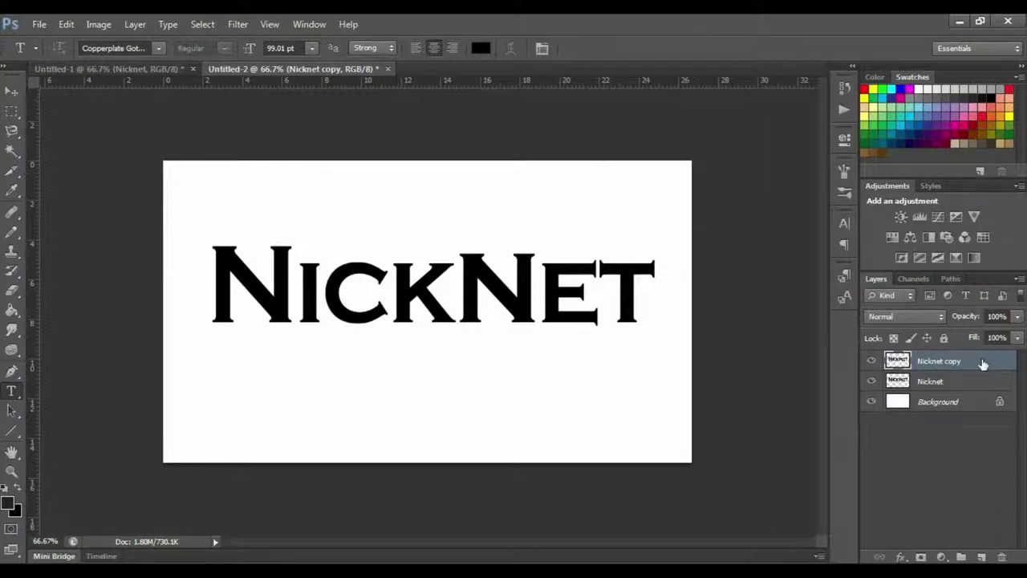
key(ctrl+j)
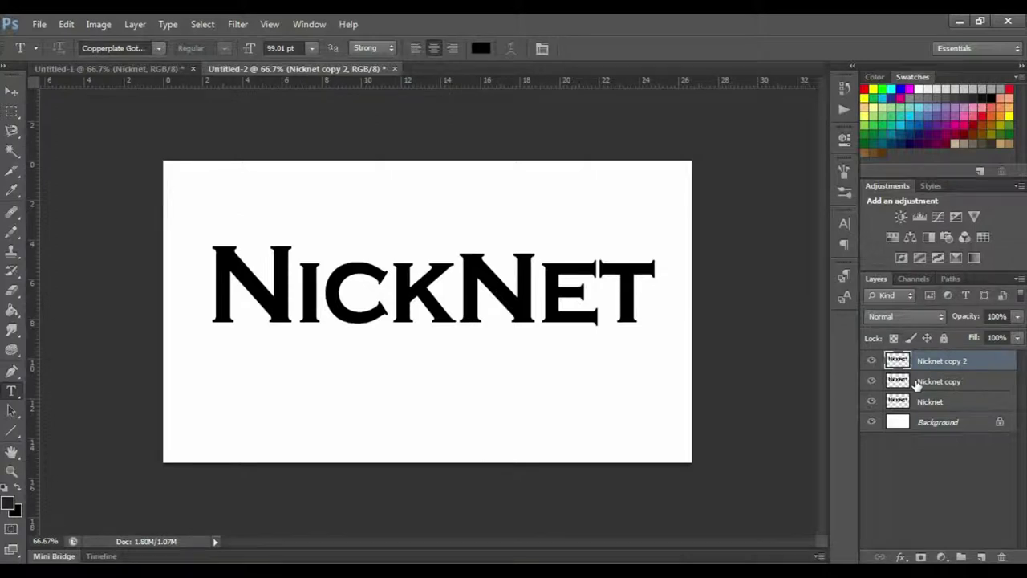
click(872, 401)
click(873, 361)
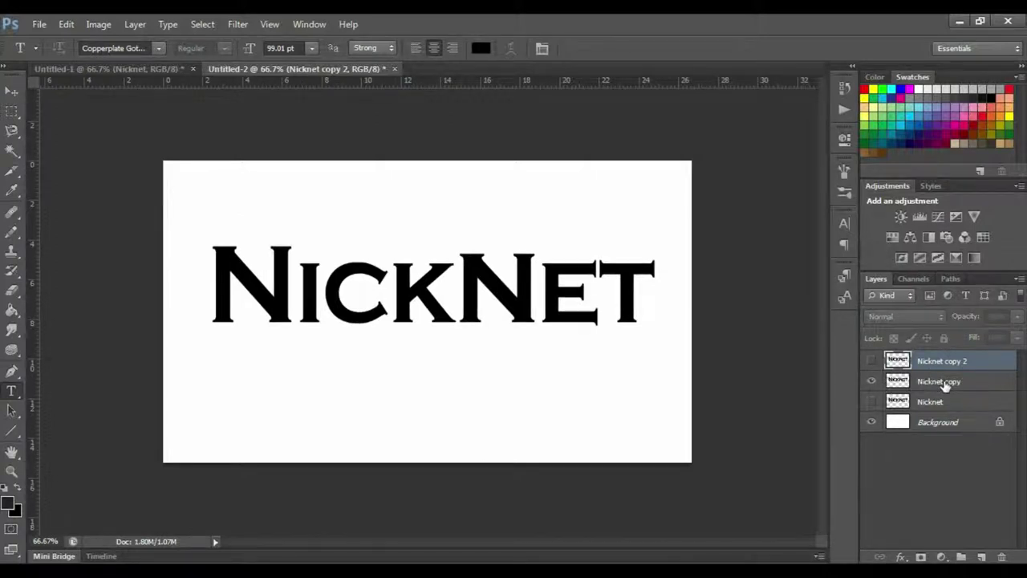
Lighten the Nicknet copy lettering to grey with Hue/Saturation Lightness +38.
click(943, 382)
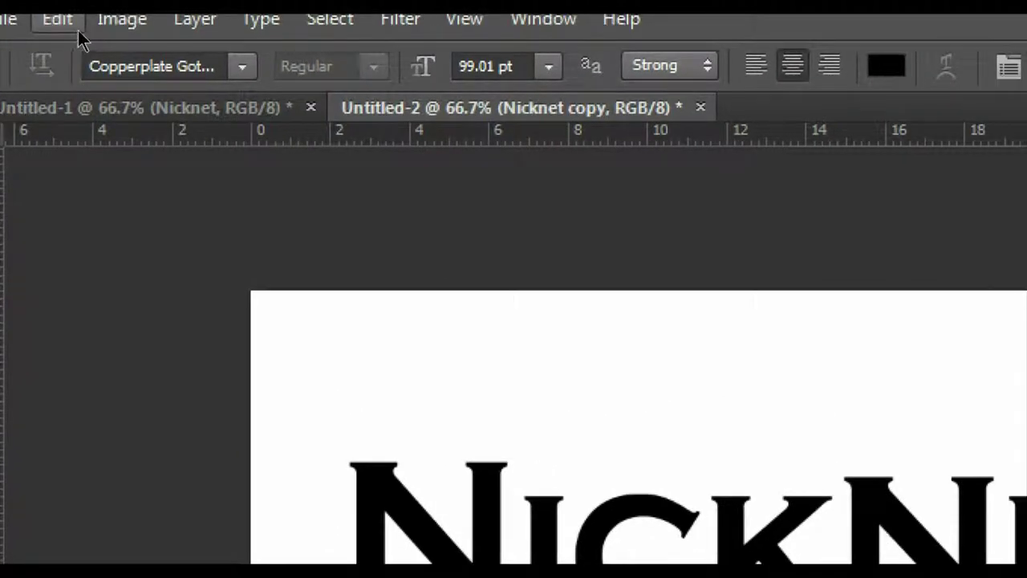
click(109, 27)
mouse_move(184, 102)
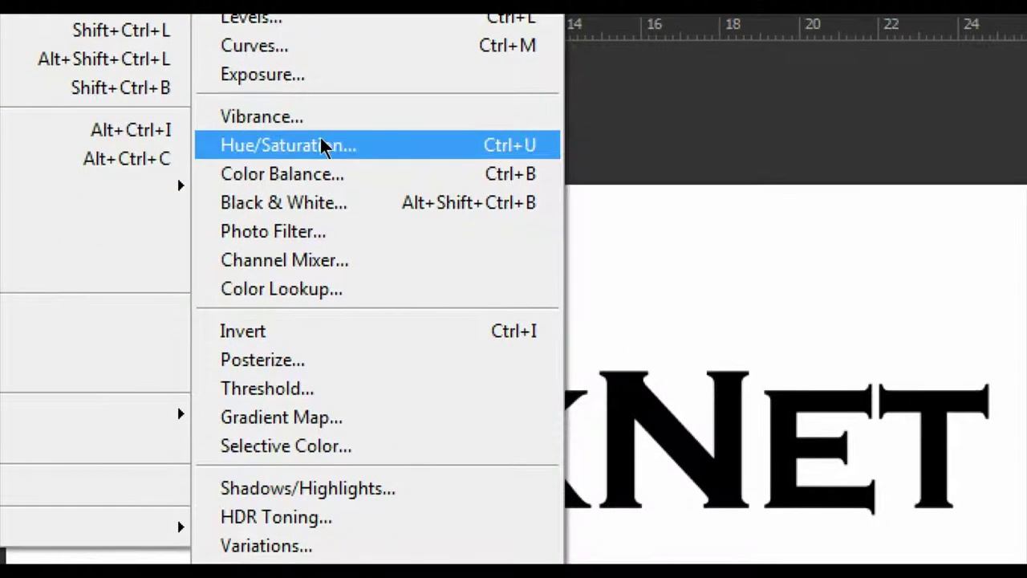
click(321, 144)
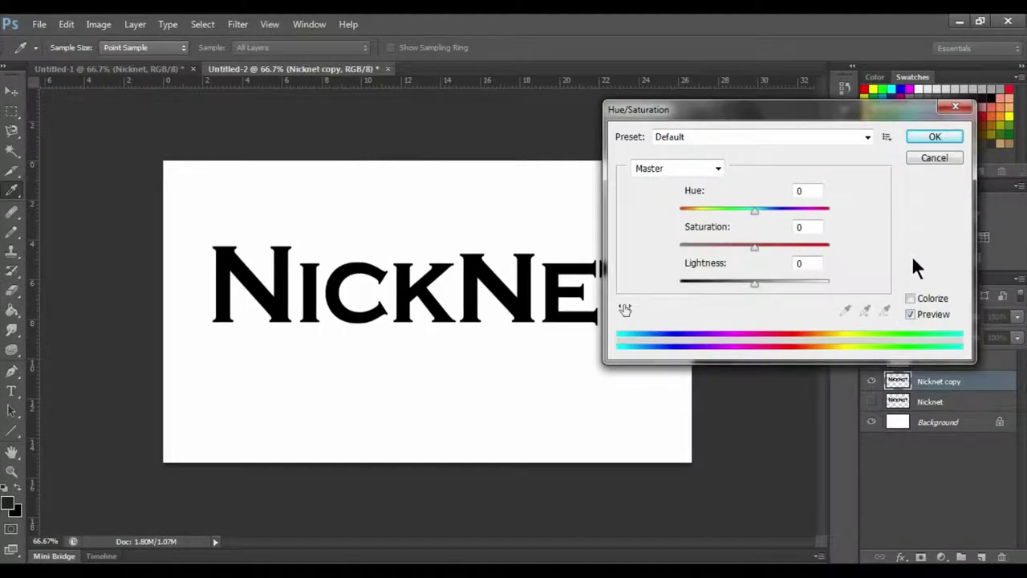
drag(755, 283, 776, 281)
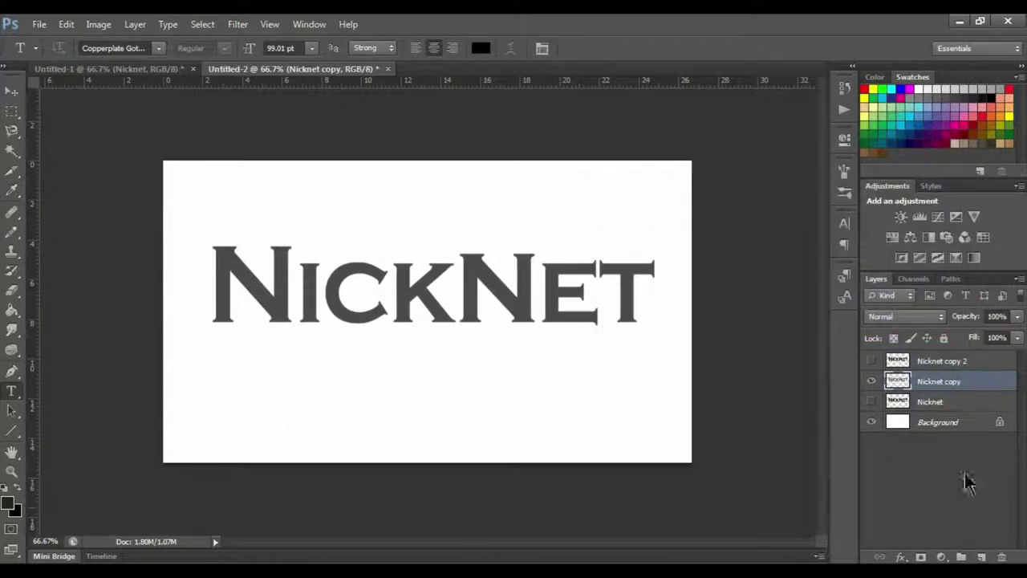
Show the original Nicknet layer, hide Nicknet copy, and select Nicknet.
click(872, 402)
click(871, 382)
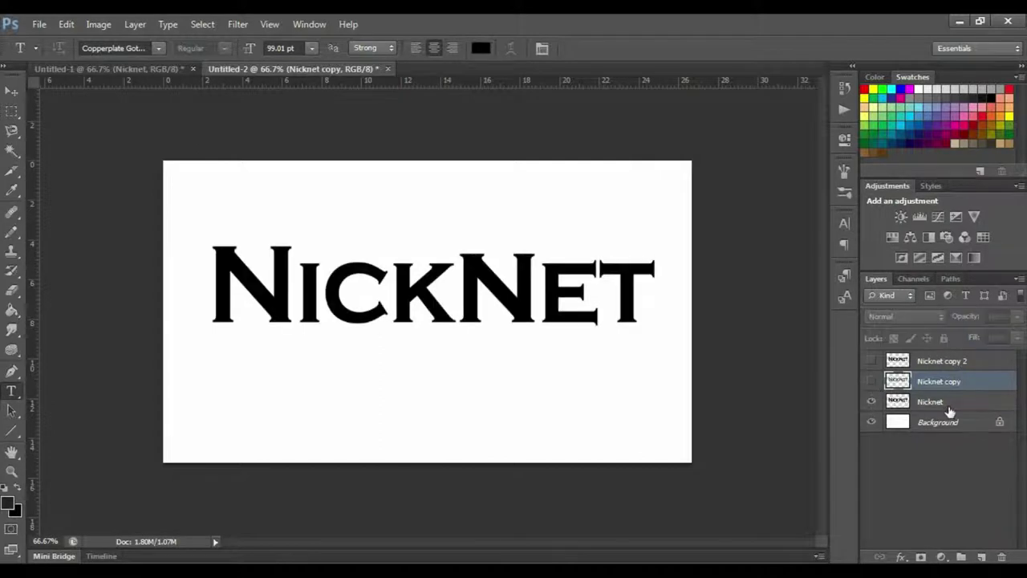
click(950, 411)
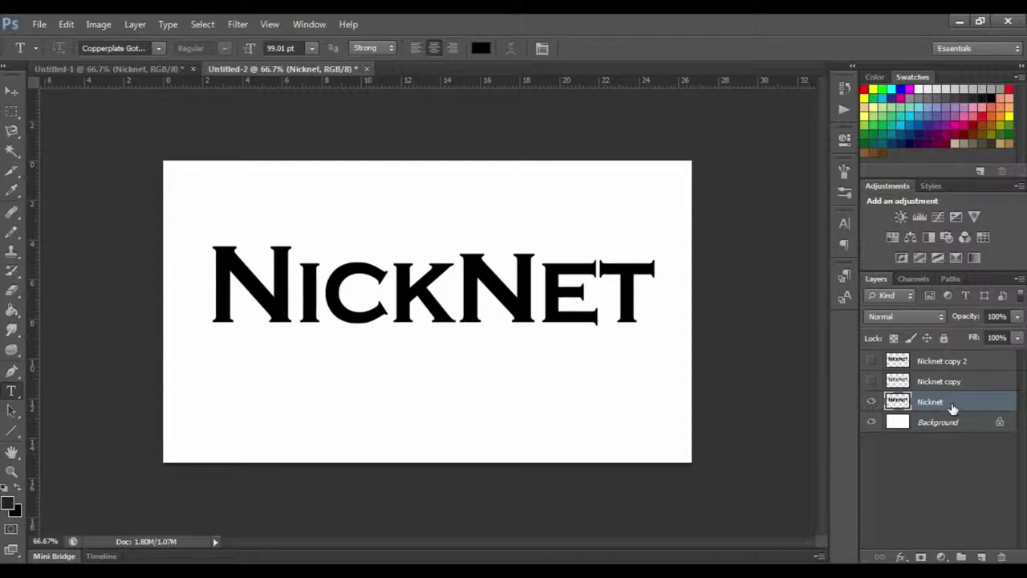
right_click(953, 407)
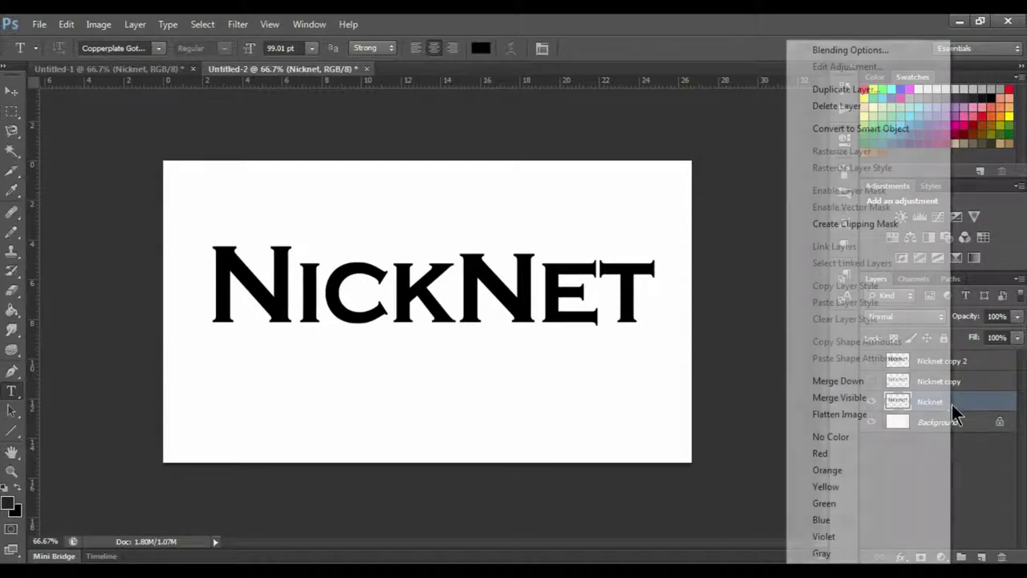
click(975, 409)
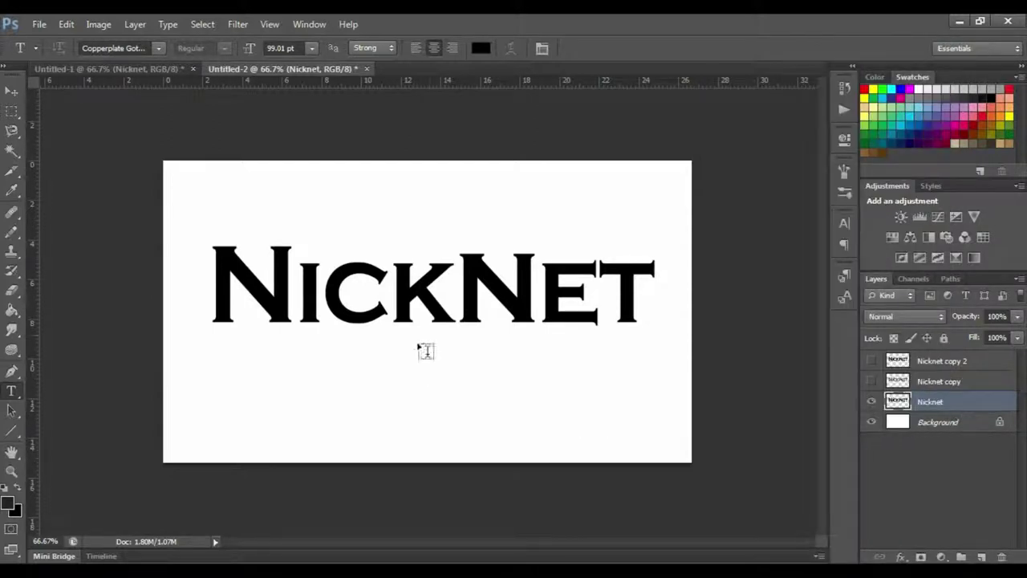
Delete the accidentally created empty text layer, Layer 1.
click(446, 325)
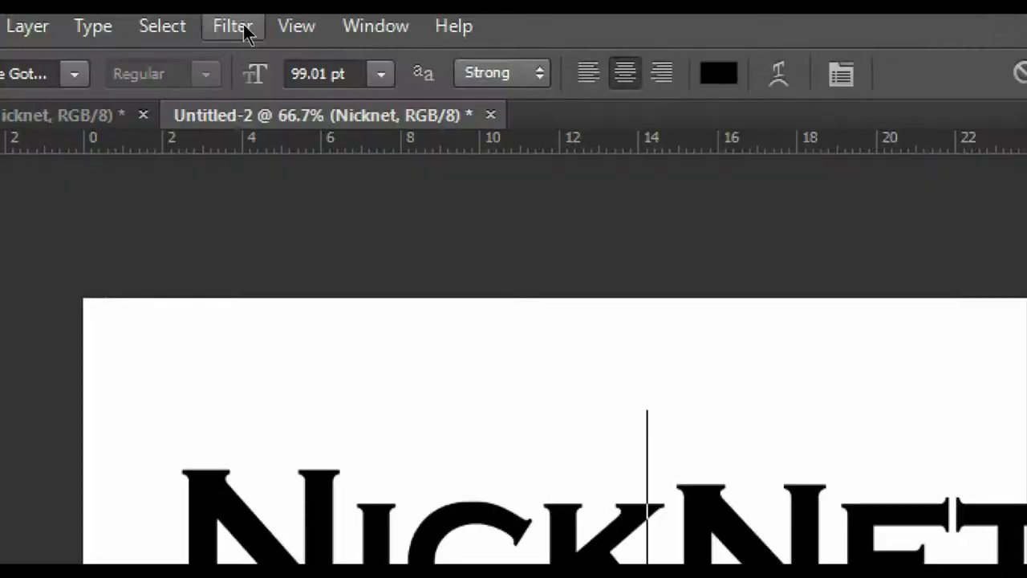
click(243, 25)
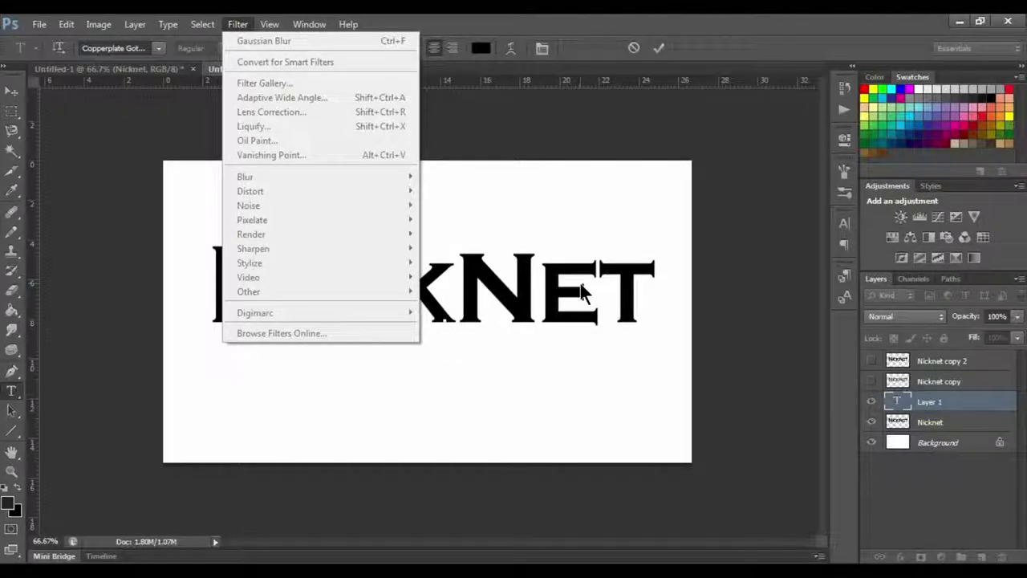
click(580, 283)
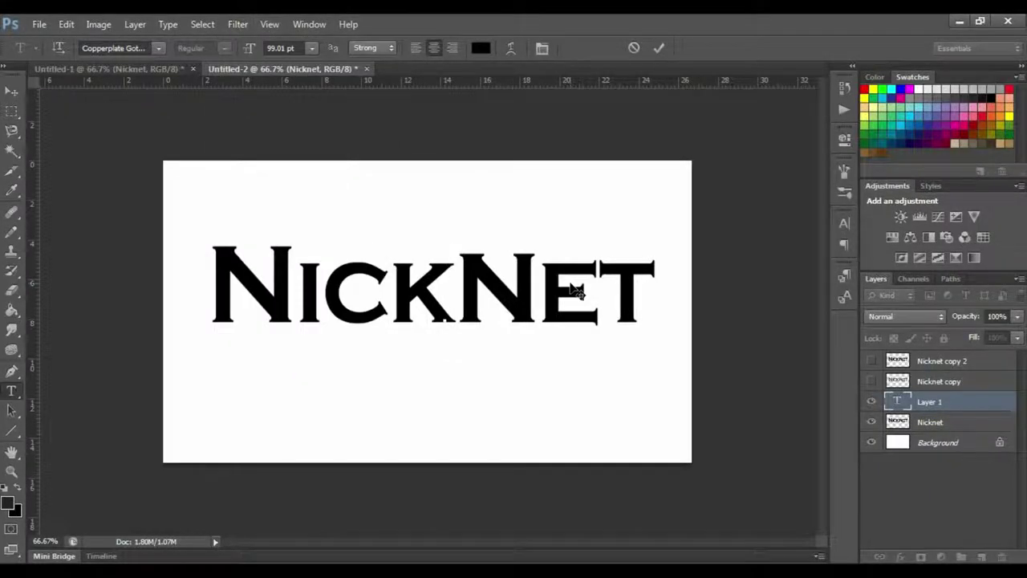
click(956, 403)
drag(951, 404, 1003, 556)
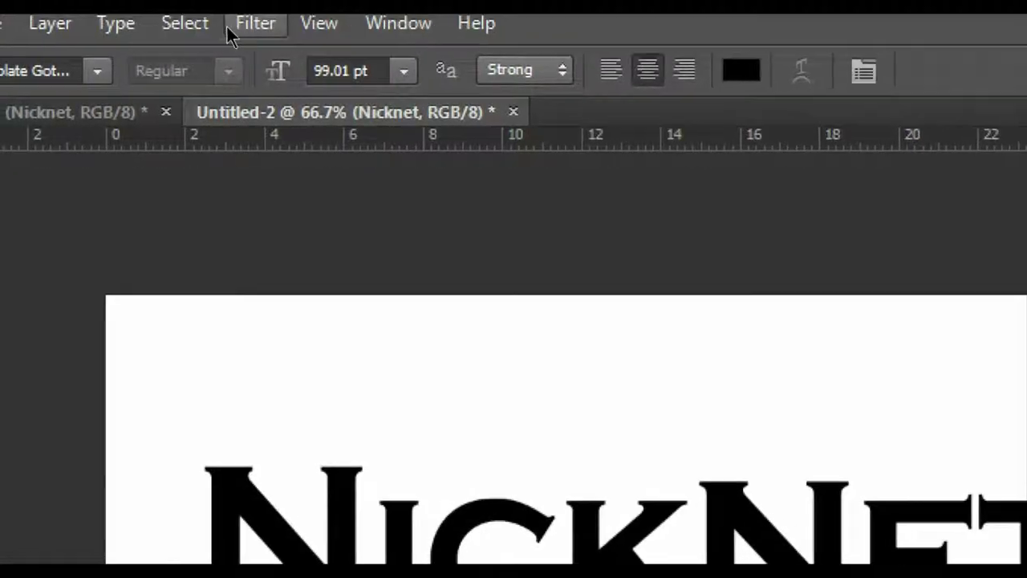
Apply a Gaussian Blur with a 15-pixel radius to the Nicknet layer.
click(229, 26)
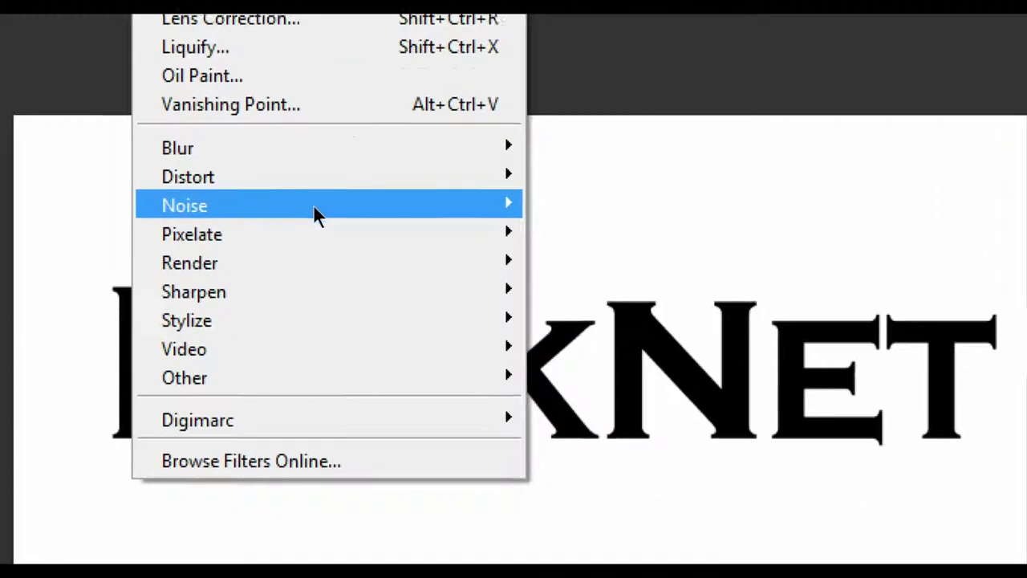
mouse_move(399, 398)
mouse_move(351, 191)
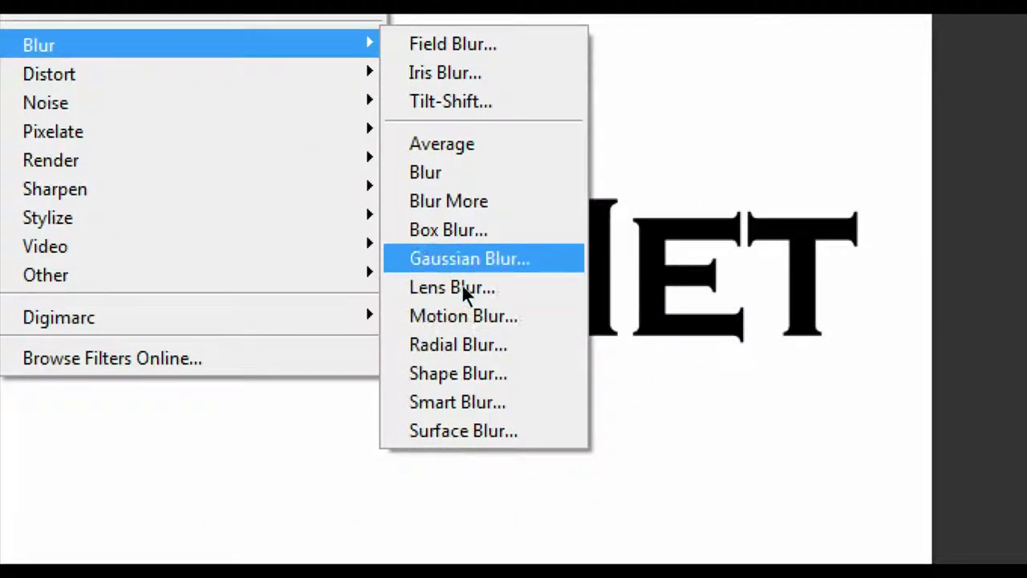
click(464, 288)
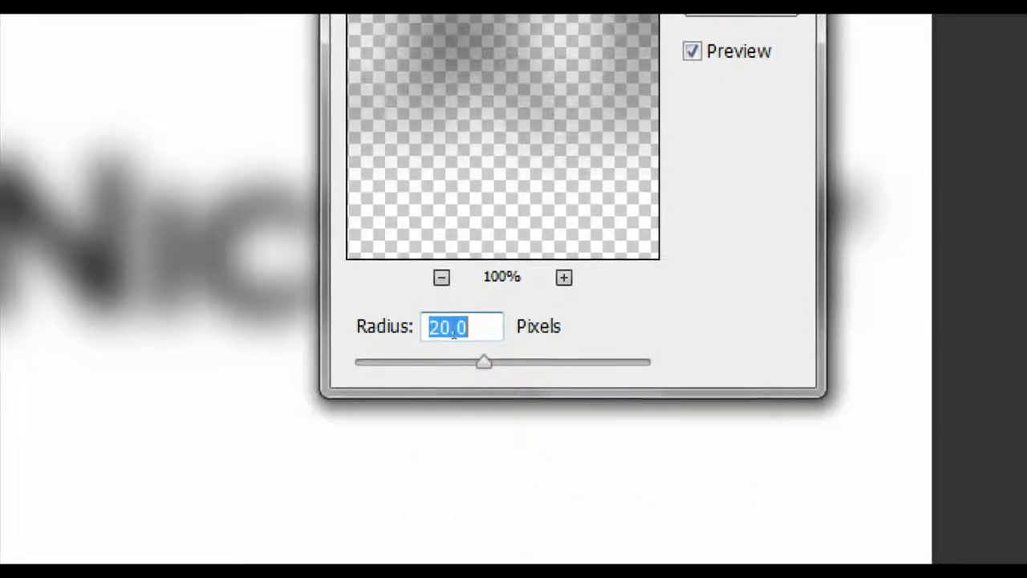
click(445, 349)
key(BackSpace)
key(BackSpace)
text(1)
text(18)
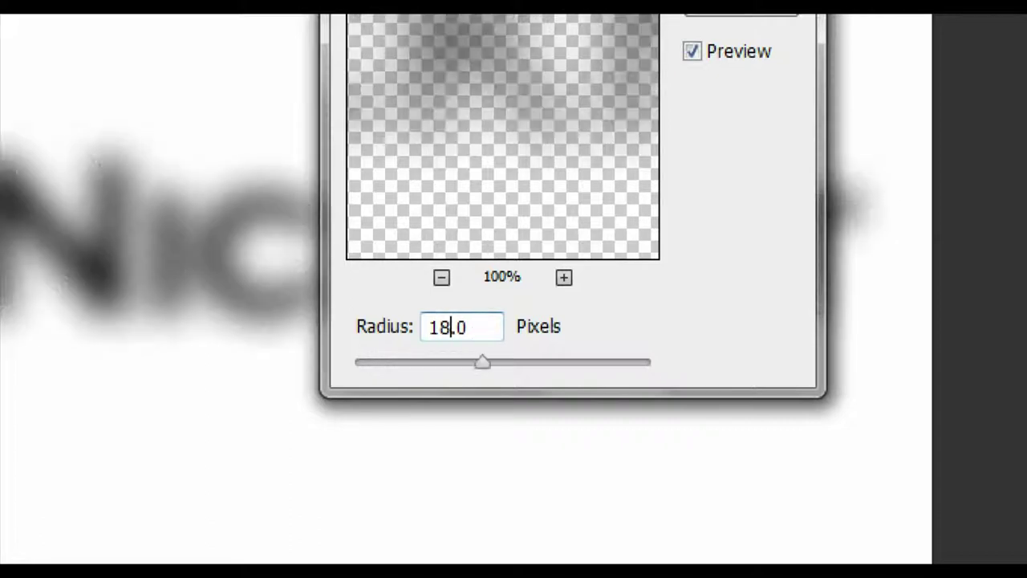
key(BackSpace)
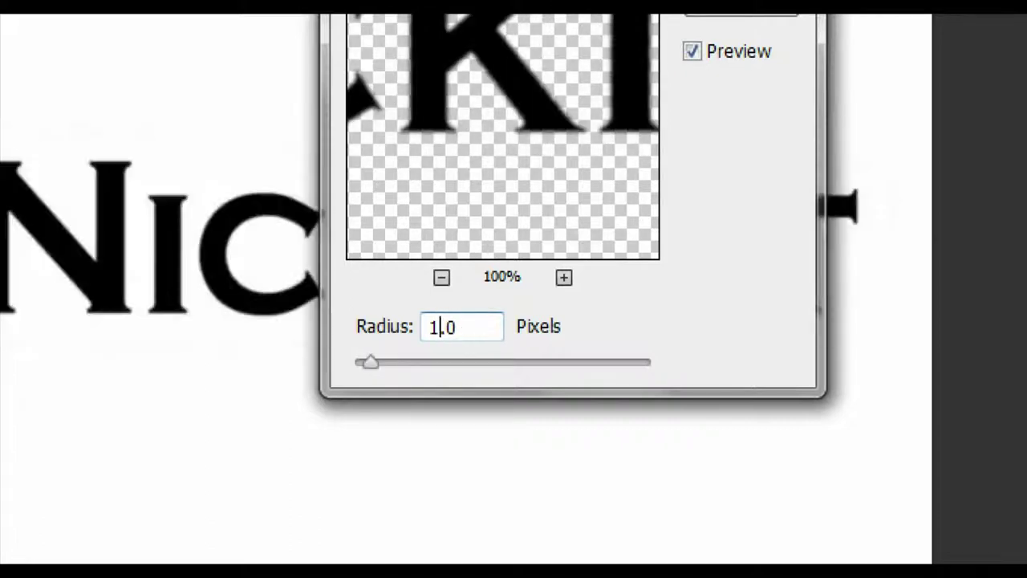
text(5)
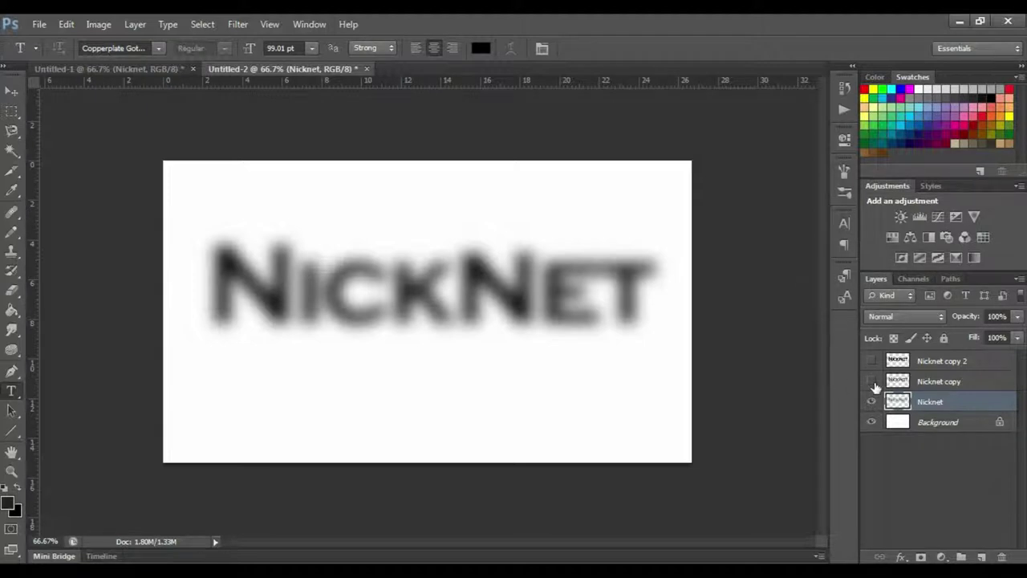
Make Nicknet copy and Nicknet copy 2 visible again and select both layers.
click(872, 382)
click(871, 361)
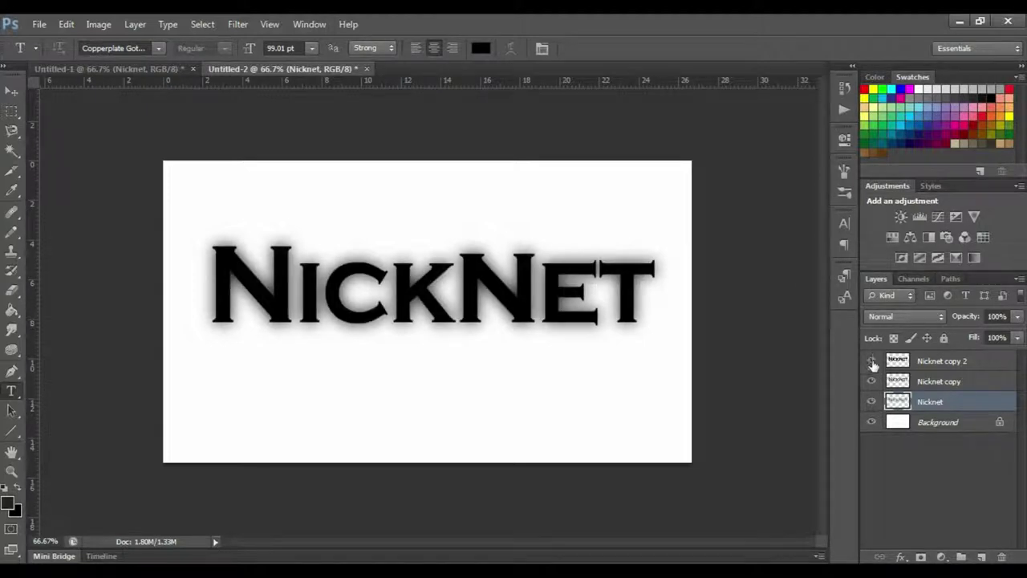
click(944, 365)
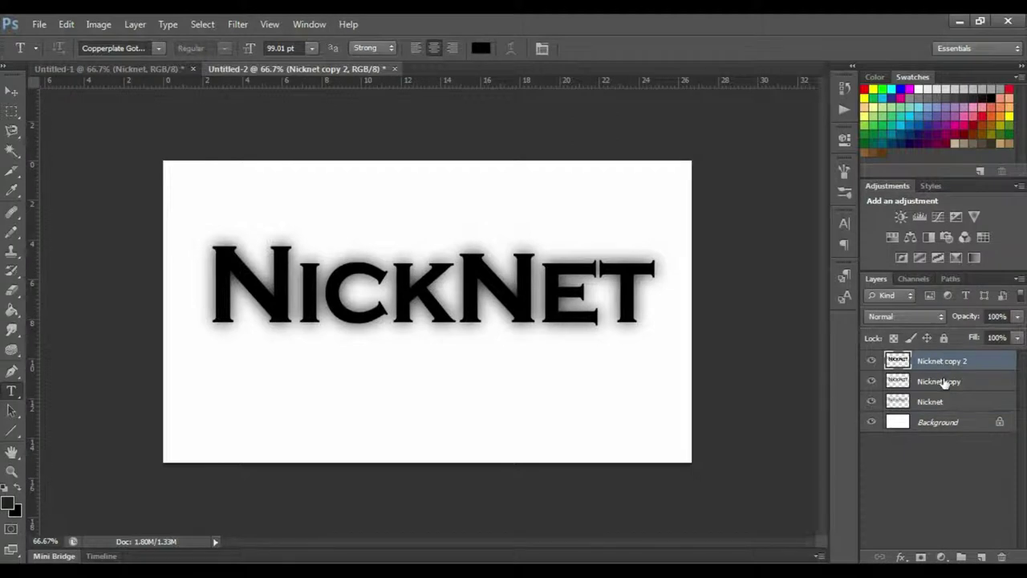
shift+click(944, 383)
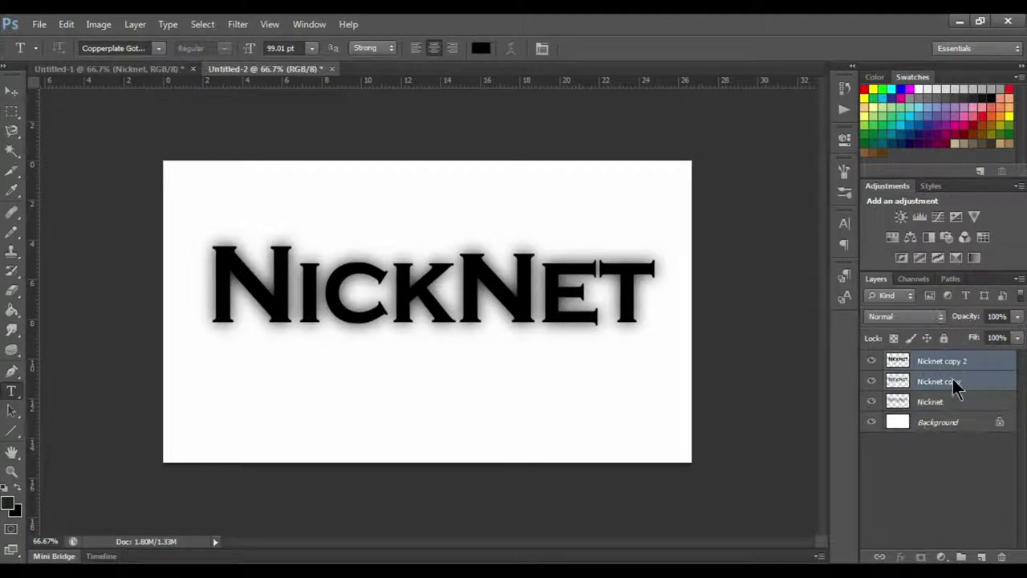
right_click(952, 377)
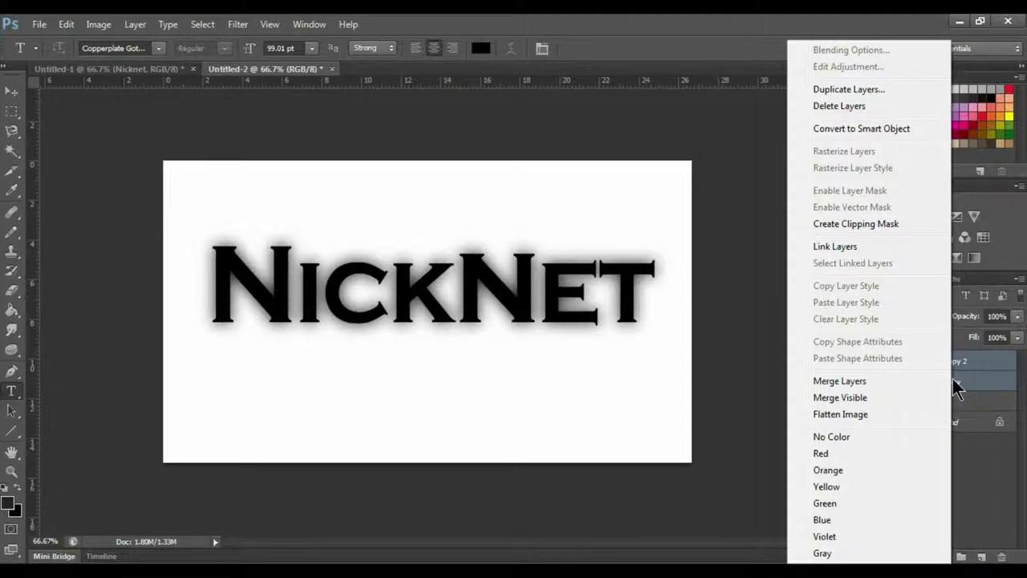
click(610, 414)
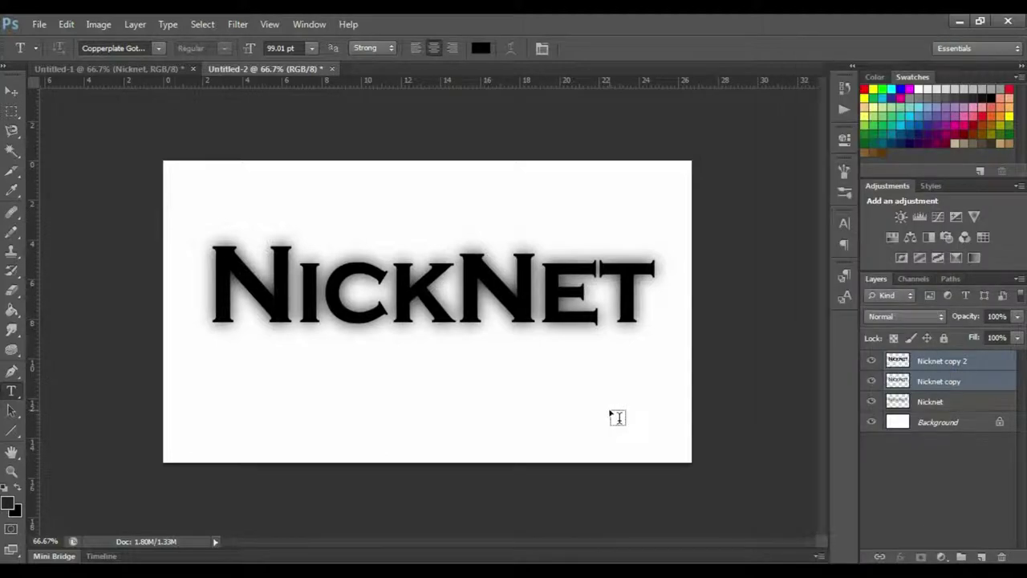
click(23, 119)
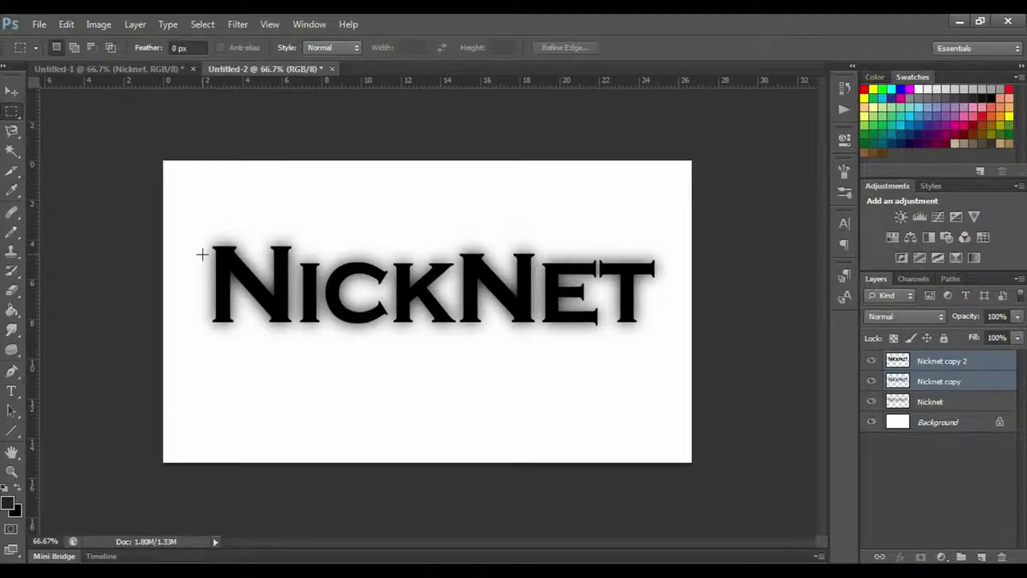
Build a striped selection of five thin horizontal marquee strips across the NickNet lettering.
drag(204, 253, 685, 258)
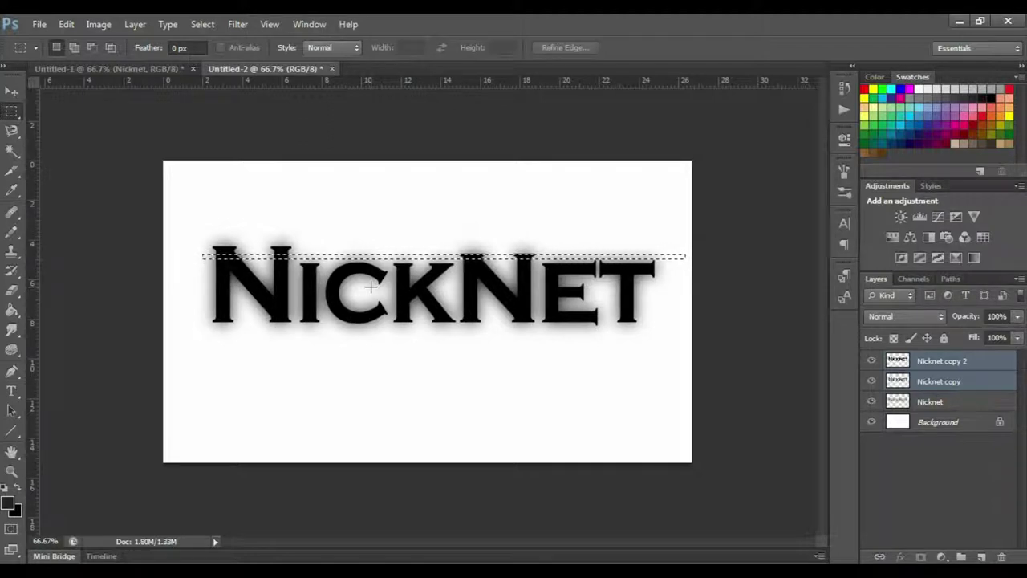
key(shift)
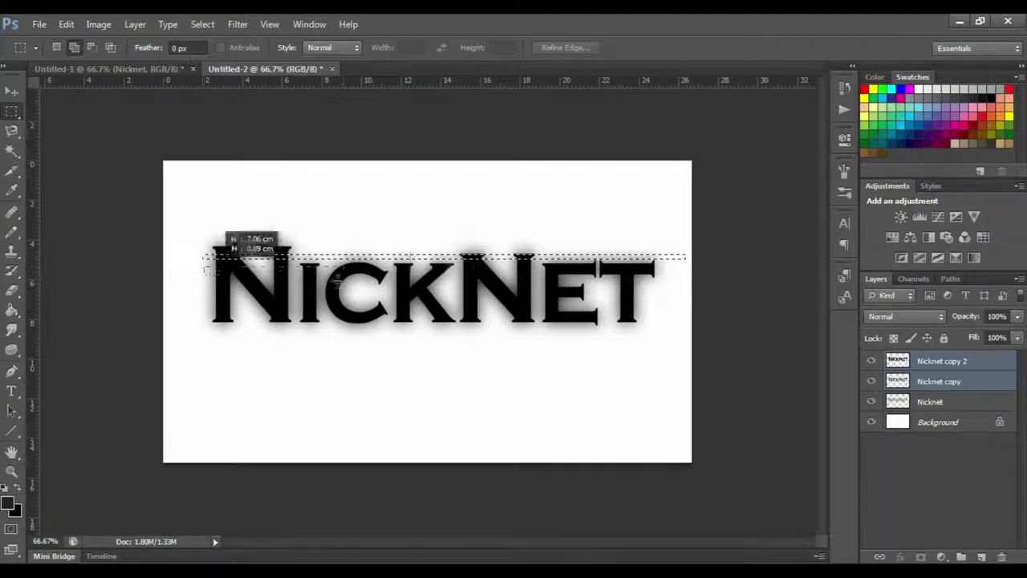
drag(595, 276, 679, 288)
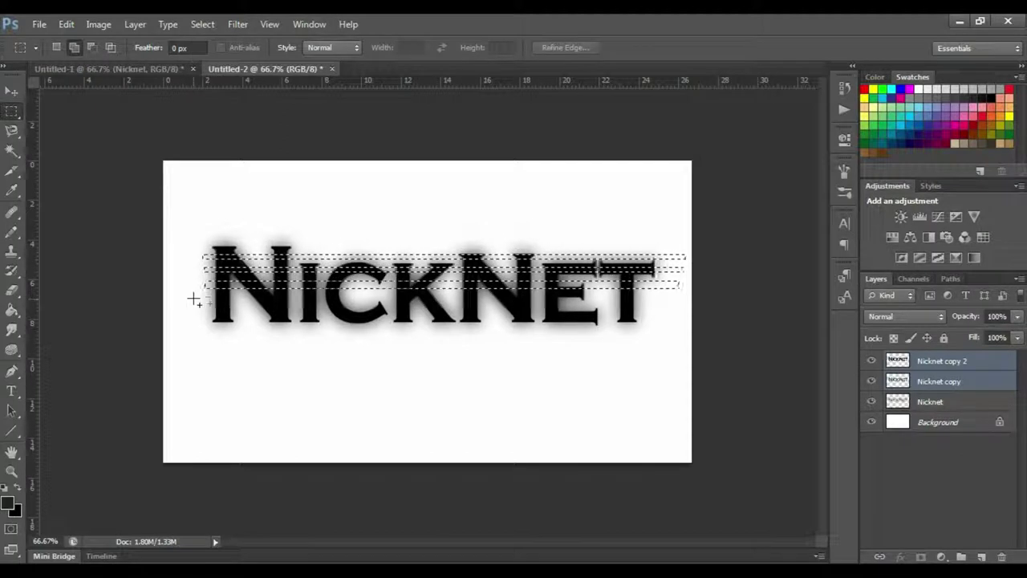
drag(440, 303, 697, 301)
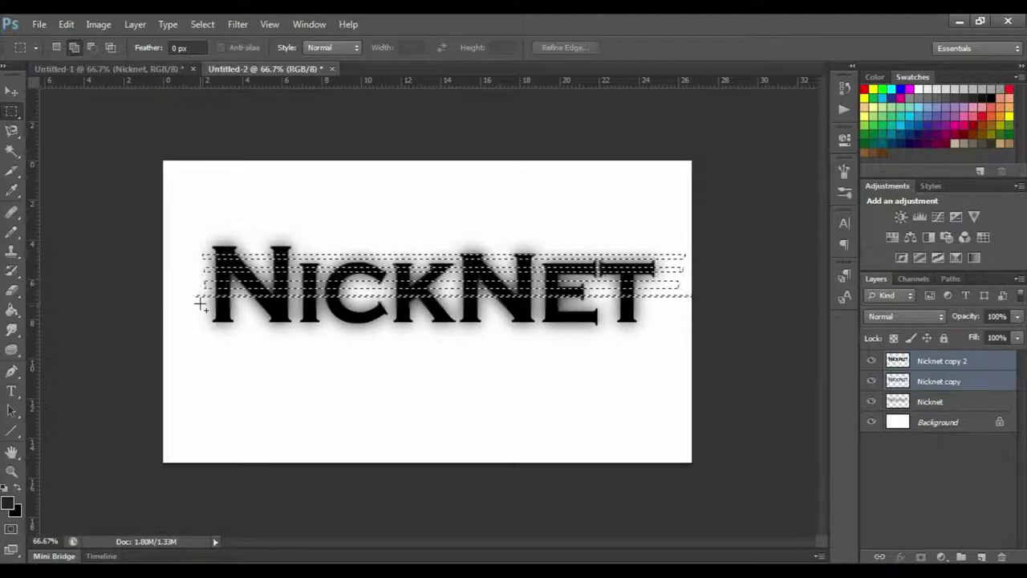
drag(517, 311, 699, 317)
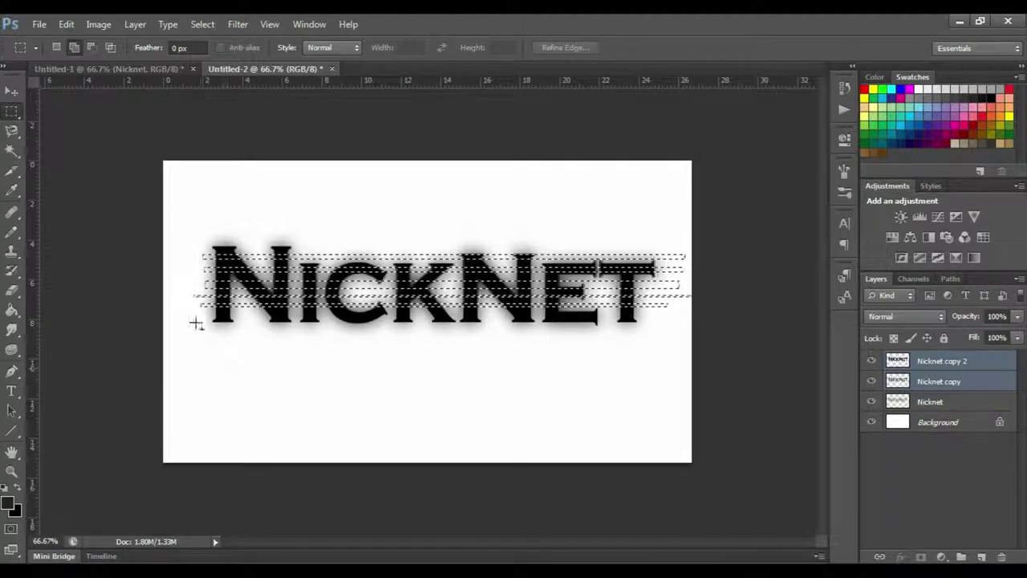
drag(203, 311, 668, 317)
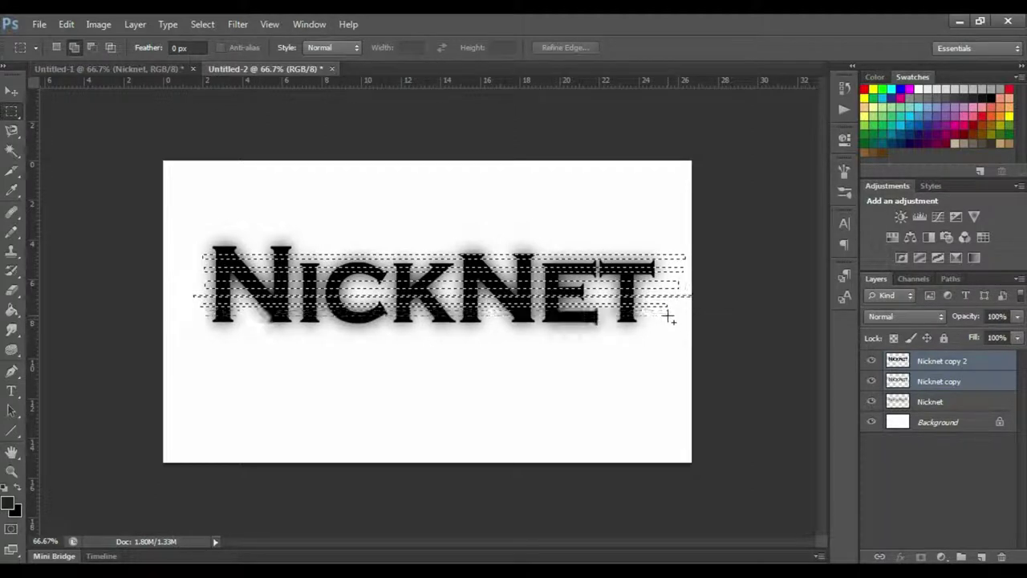
Delete the selected strips from Nicknet copy 2 and deselect so the letters show stripes.
click(970, 362)
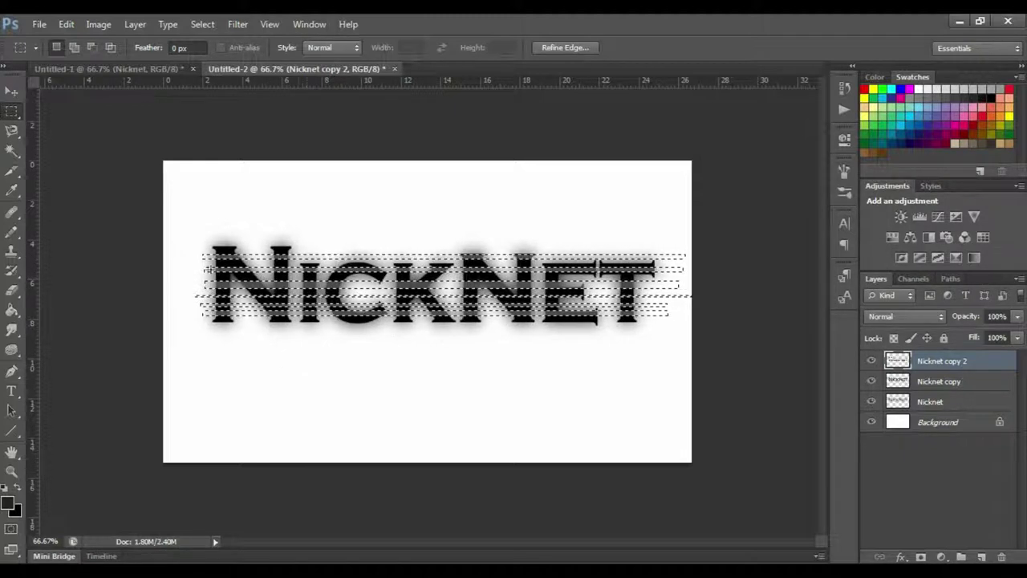
right_click(409, 274)
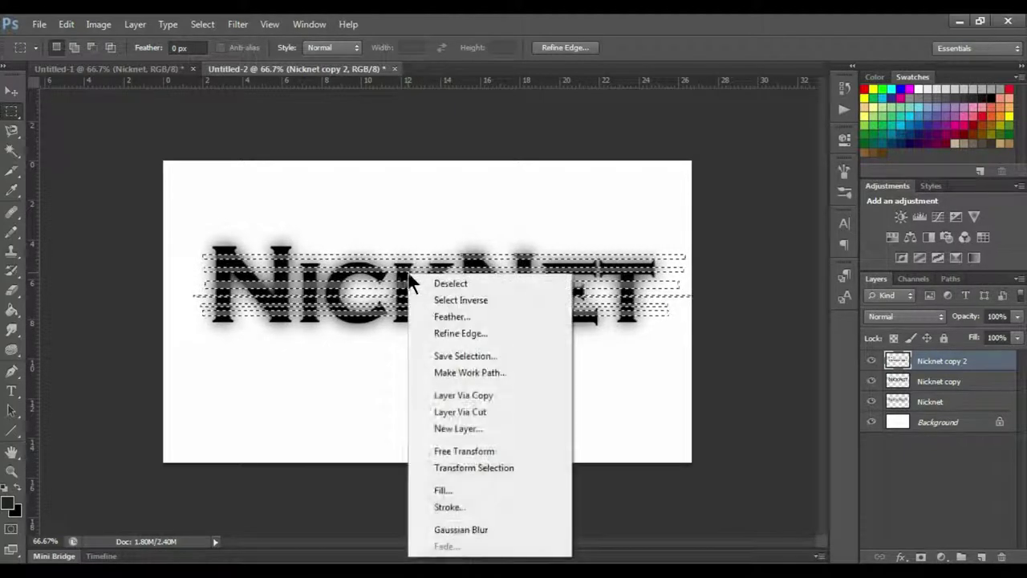
click(434, 285)
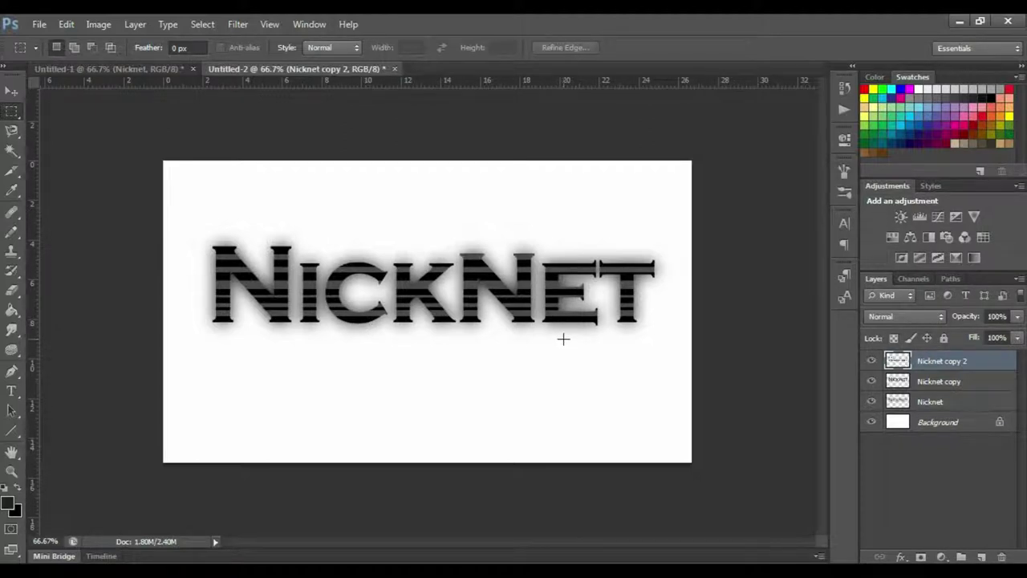
Duplicate Nicknet copy and copy 2 into copy 3 and copy 4, then flip them vertically.
shift+click(957, 383)
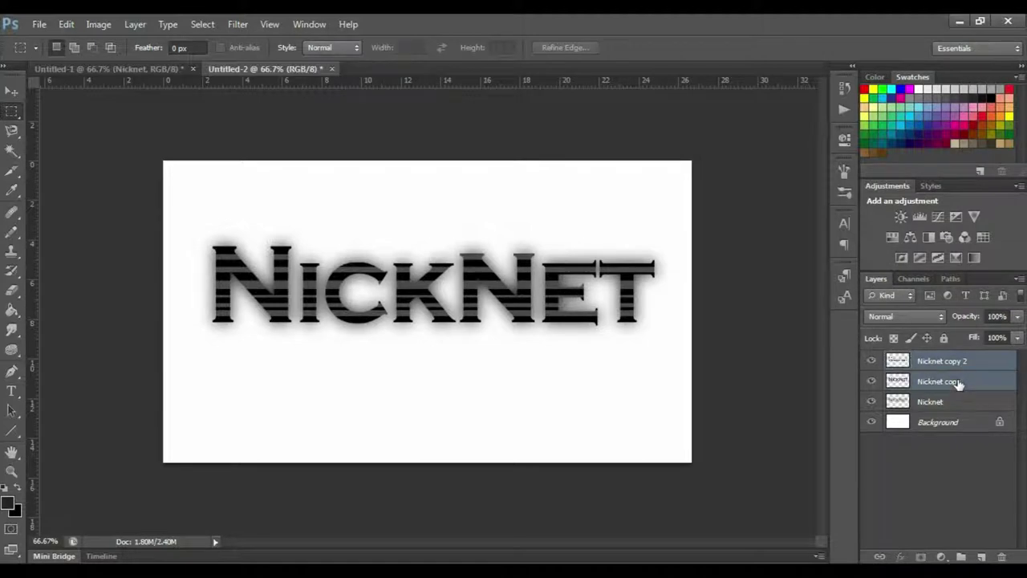
right_click(937, 383)
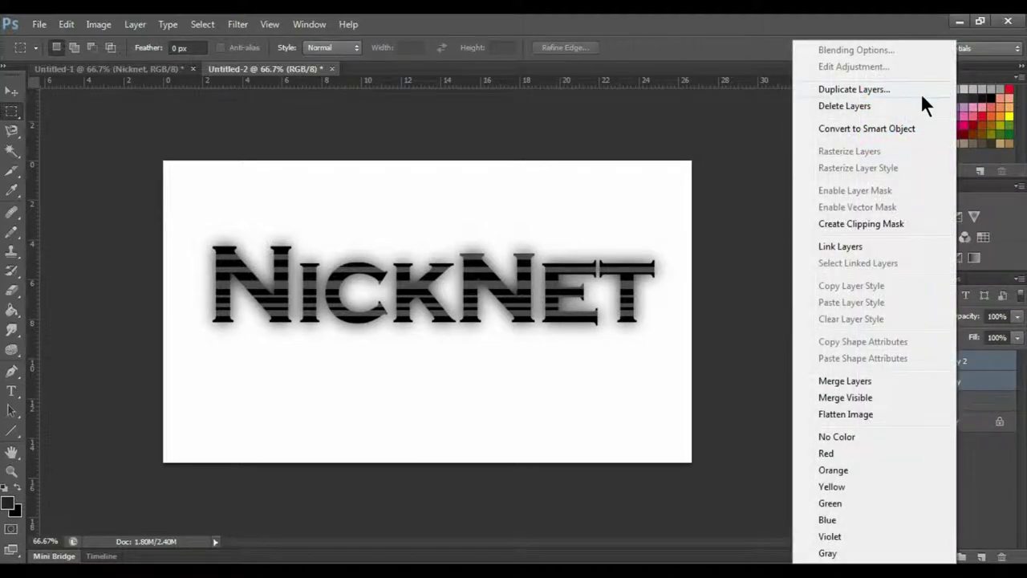
click(921, 90)
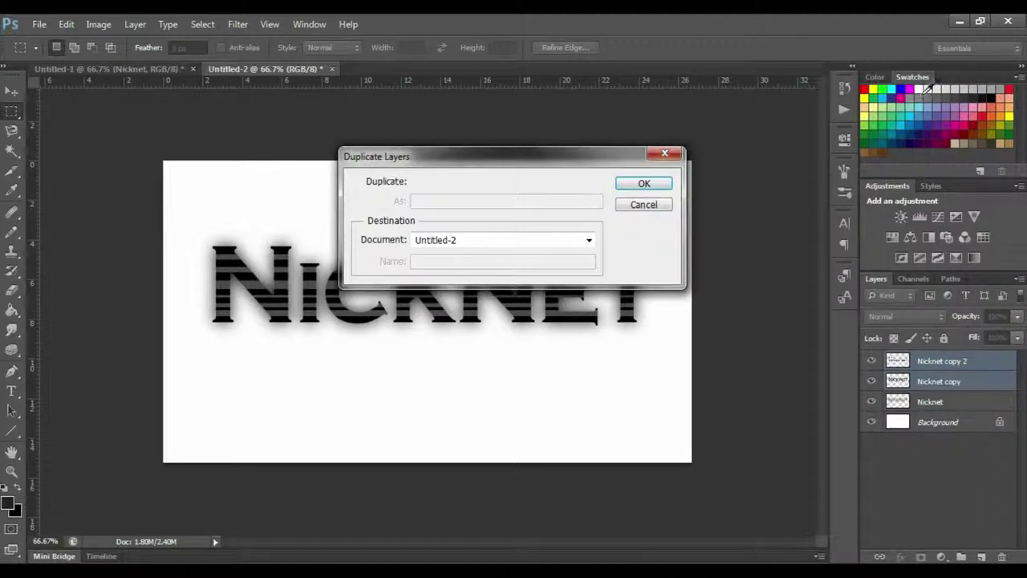
click(666, 181)
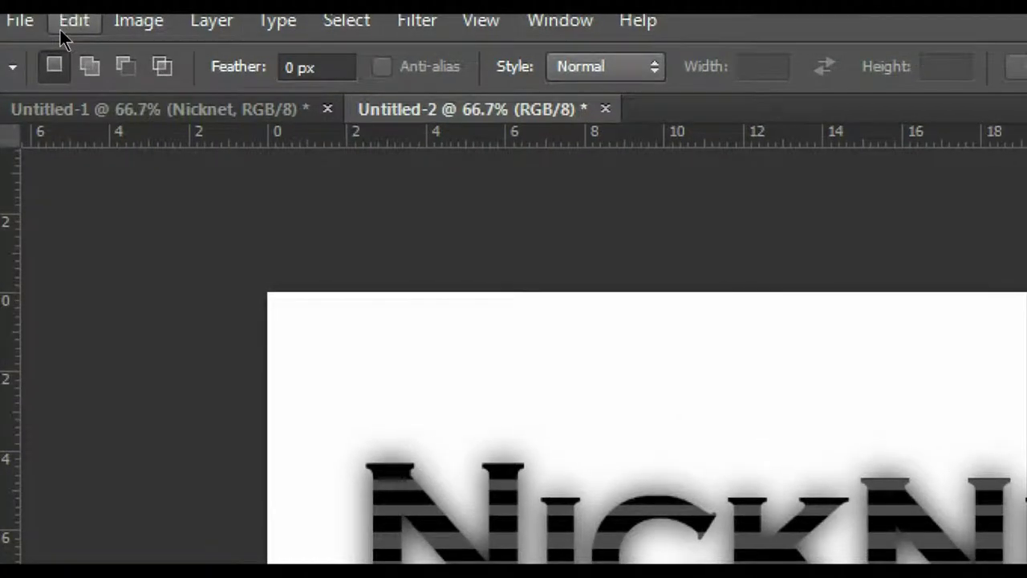
click(97, 29)
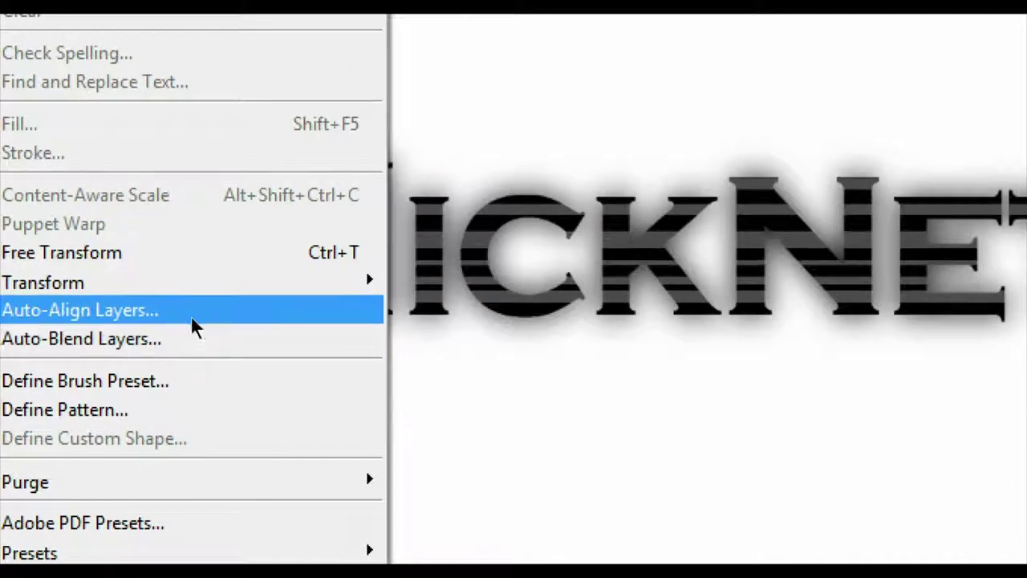
mouse_move(200, 304)
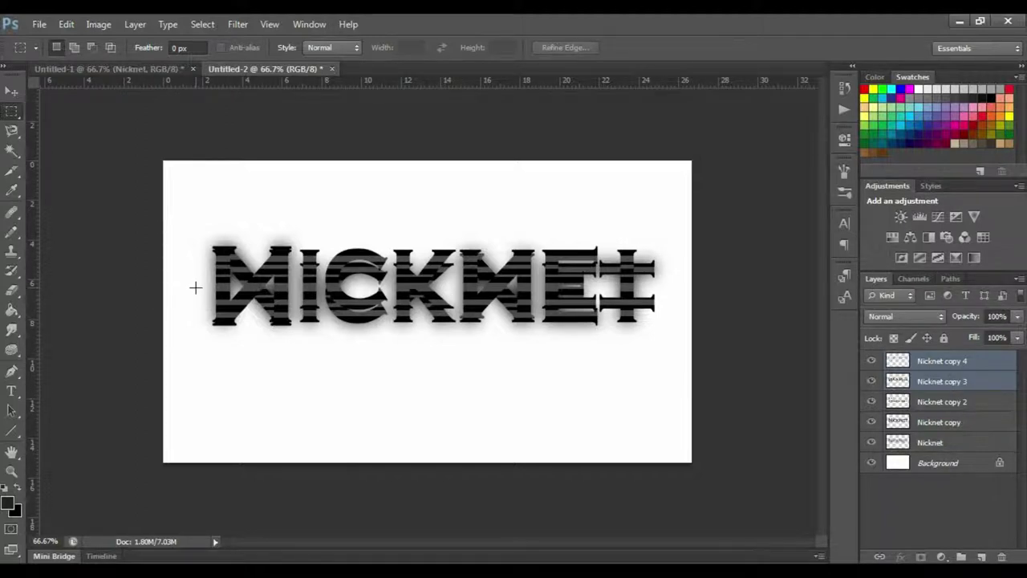
Move the flipped copies straight down beneath NickNet, nudge up slightly, and select Nicknet copy 4.
click(12, 94)
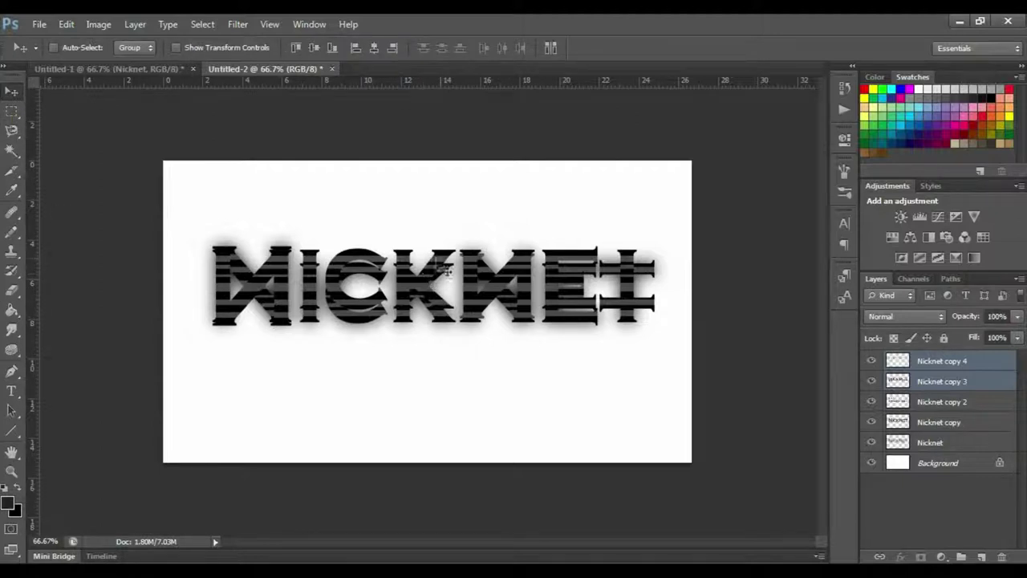
drag(445, 302, 438, 374)
key(Up)
key(Up)
key(Up)
key(Up)
key(Up)
key(Up)
key(Up)
key(Up)
key(Up)
key(Up)
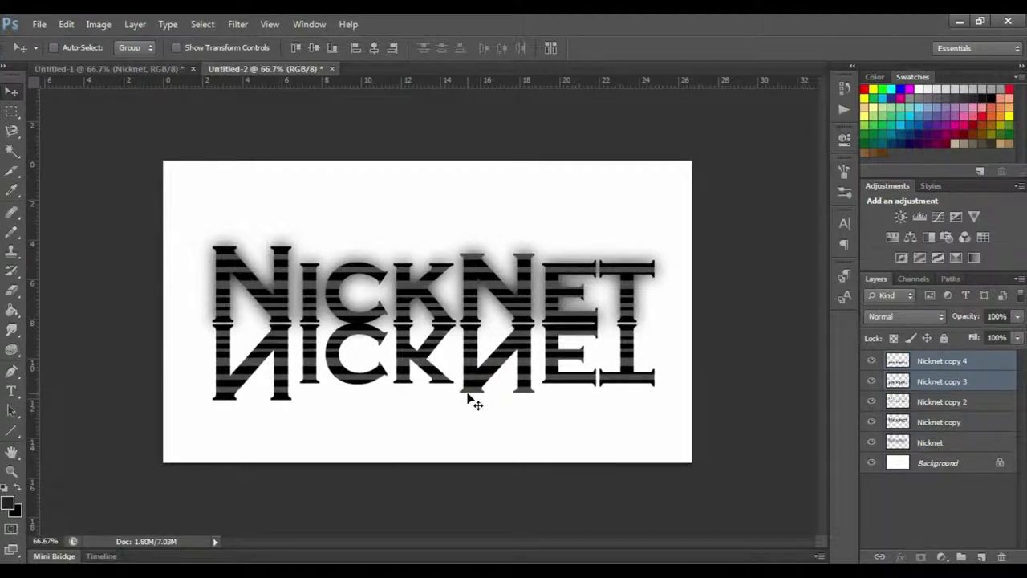
click(976, 389)
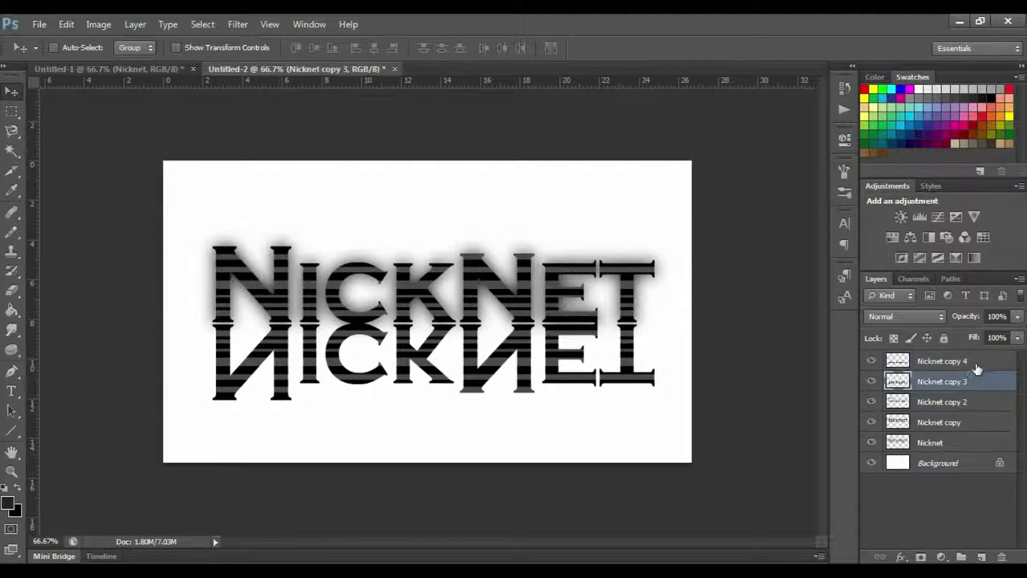
click(975, 368)
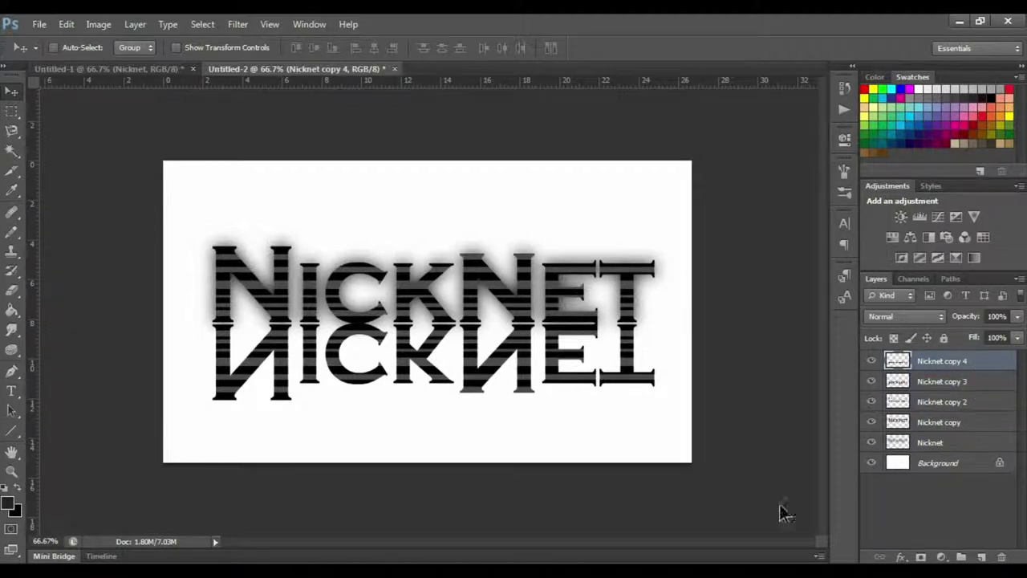
Marquee the lower reflection, feather it 30 px, and delete that area from Nicknet copy 3.
click(12, 110)
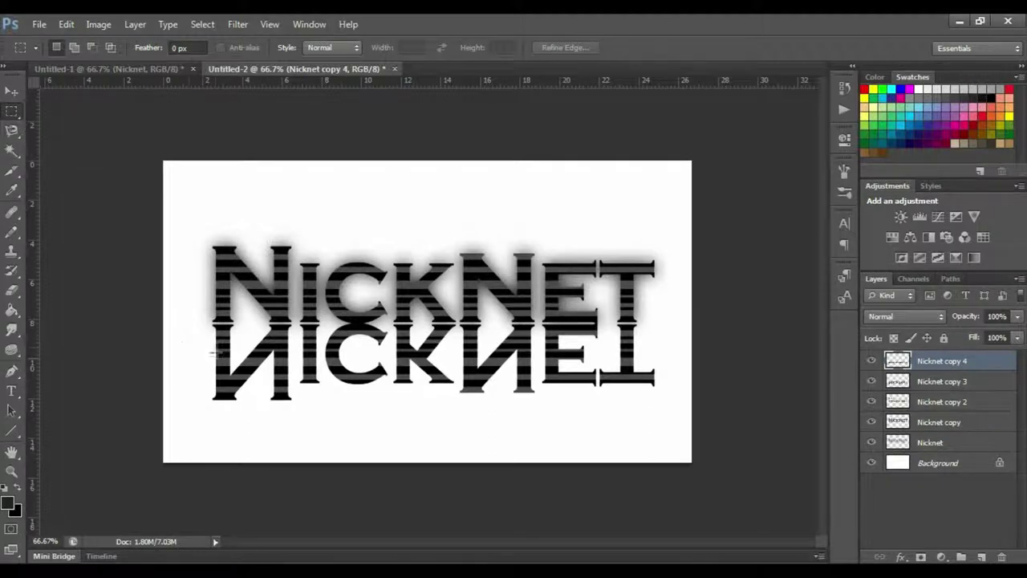
drag(199, 343, 671, 439)
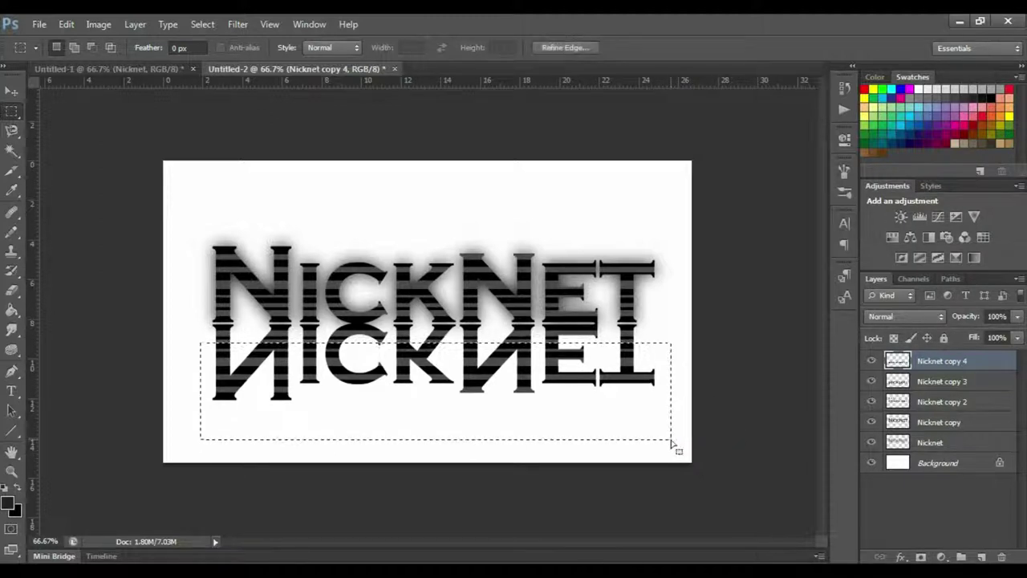
right_click(441, 373)
click(529, 130)
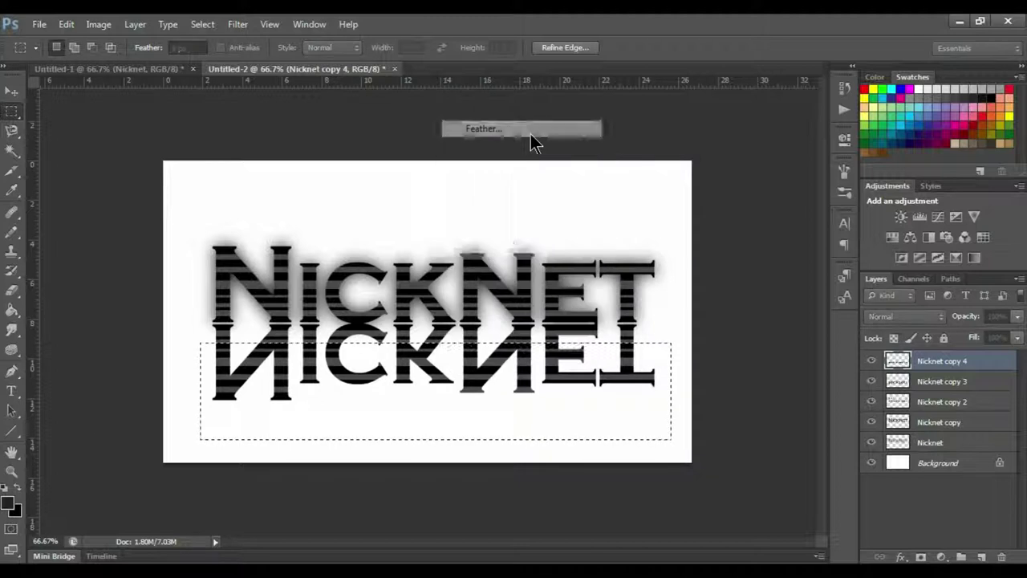
click(504, 215)
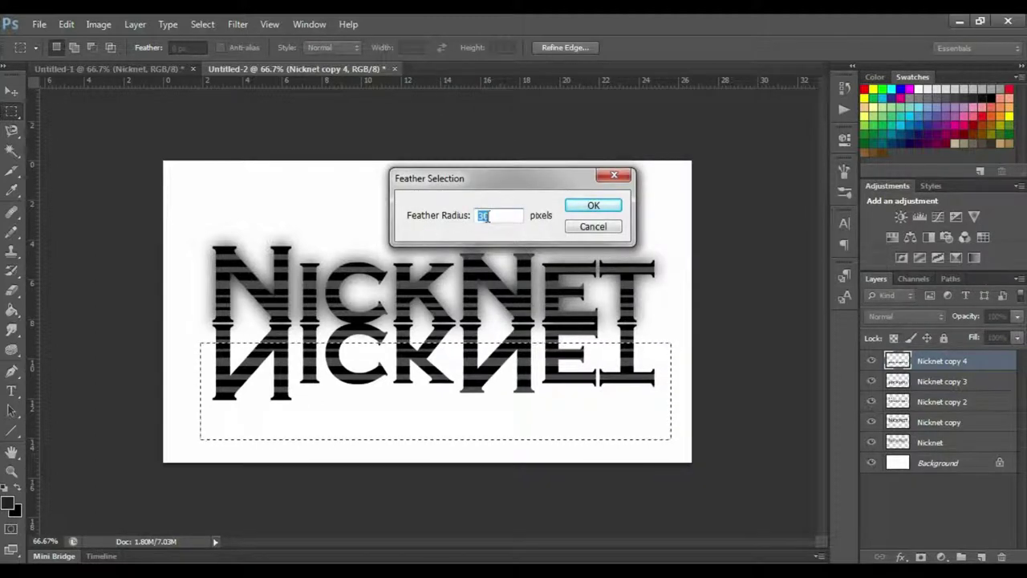
click(594, 206)
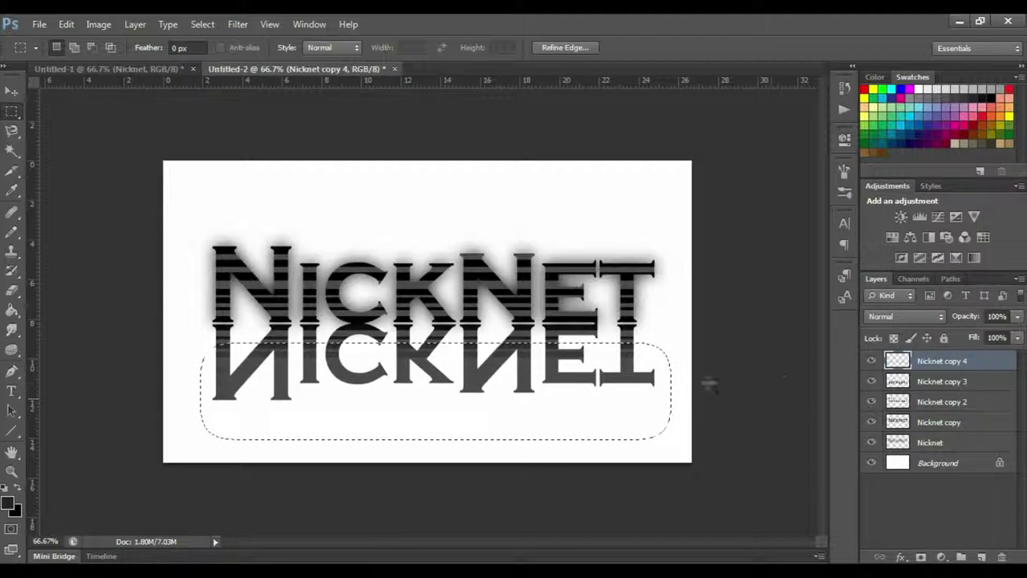
click(942, 383)
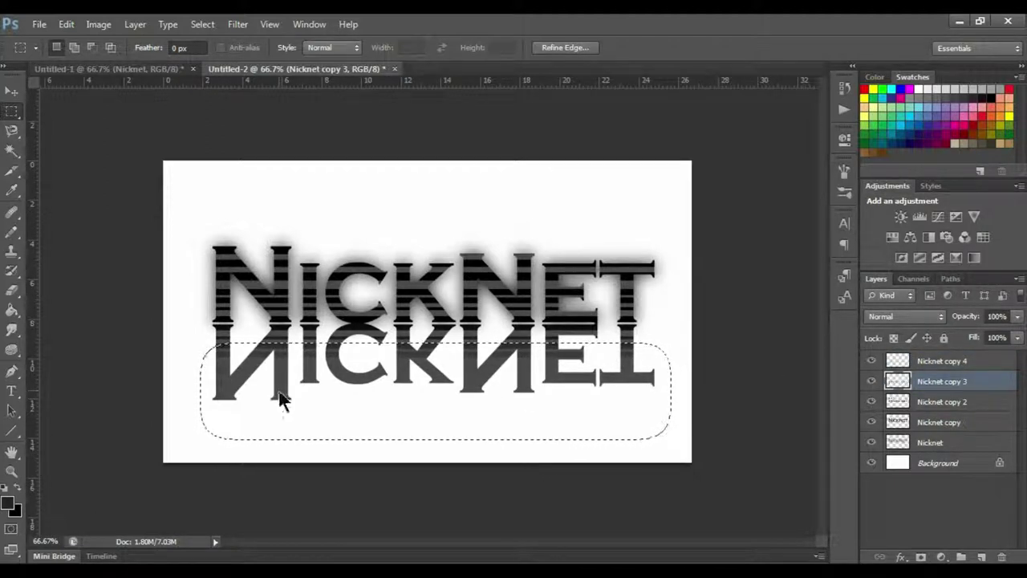
key(Delete)
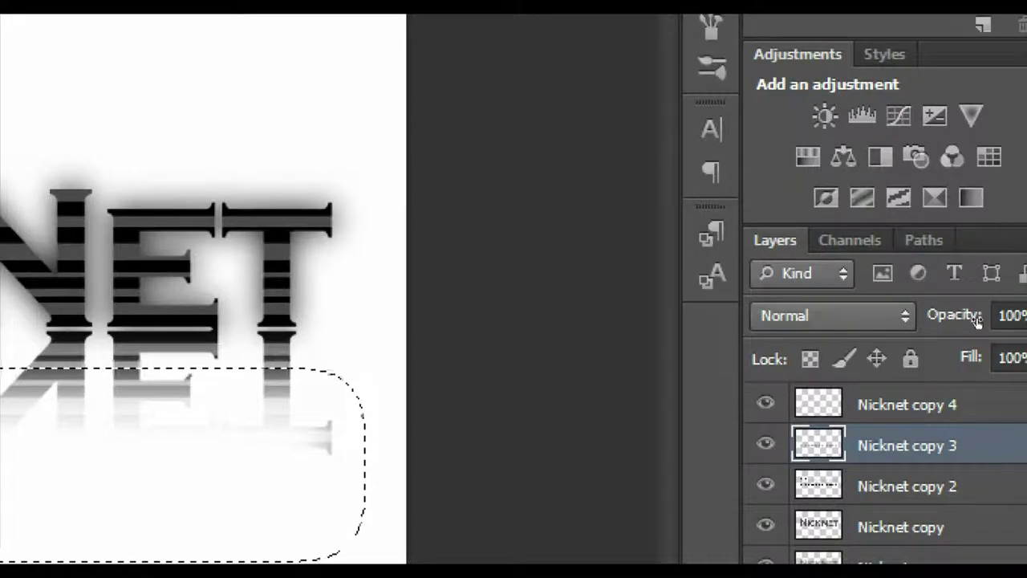
Set the Nicknet copy 3 layer's opacity to 30%.
drag(977, 321, 949, 321)
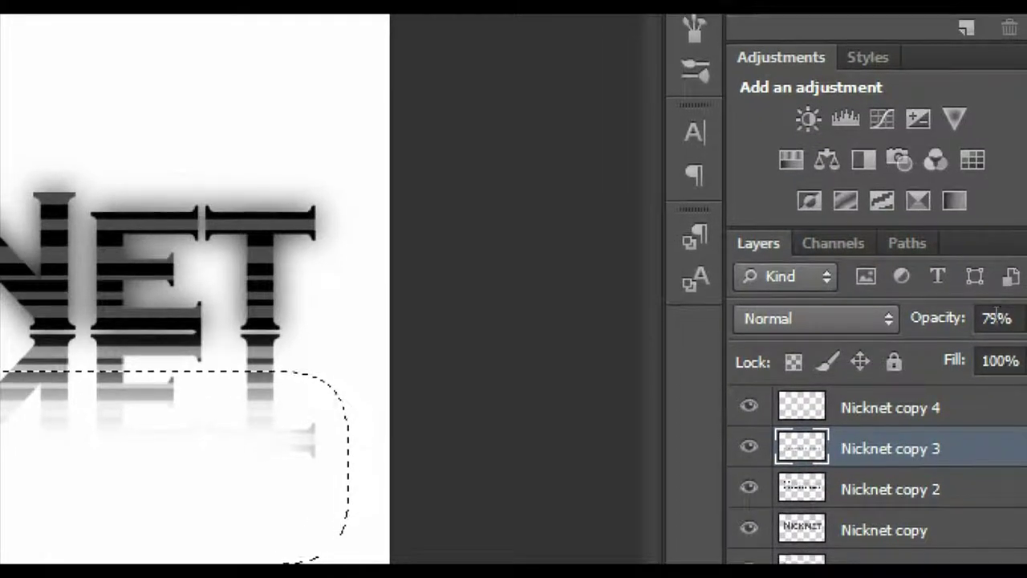
click(963, 316)
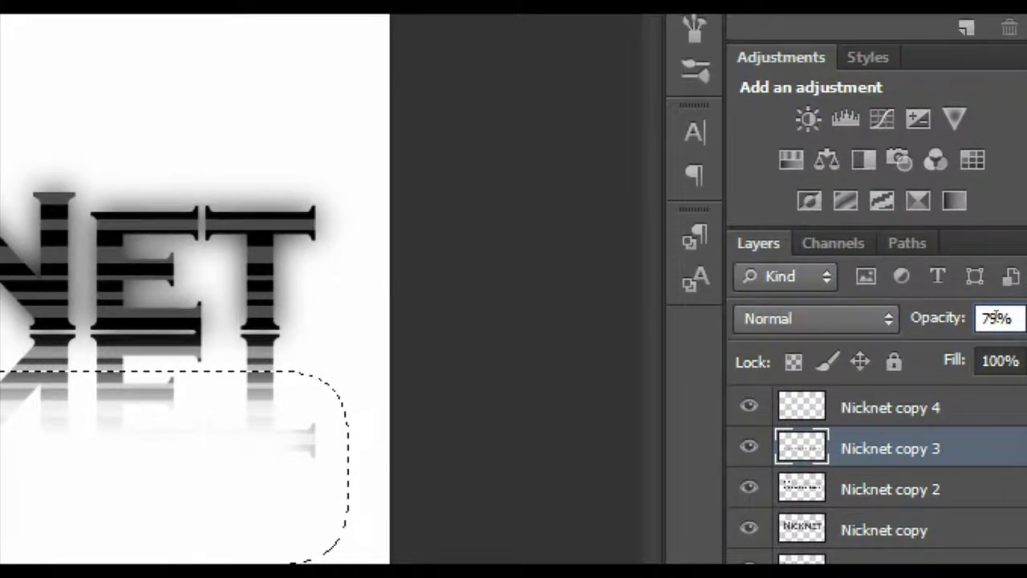
double_click(995, 318)
key(BackSpace)
text(30)
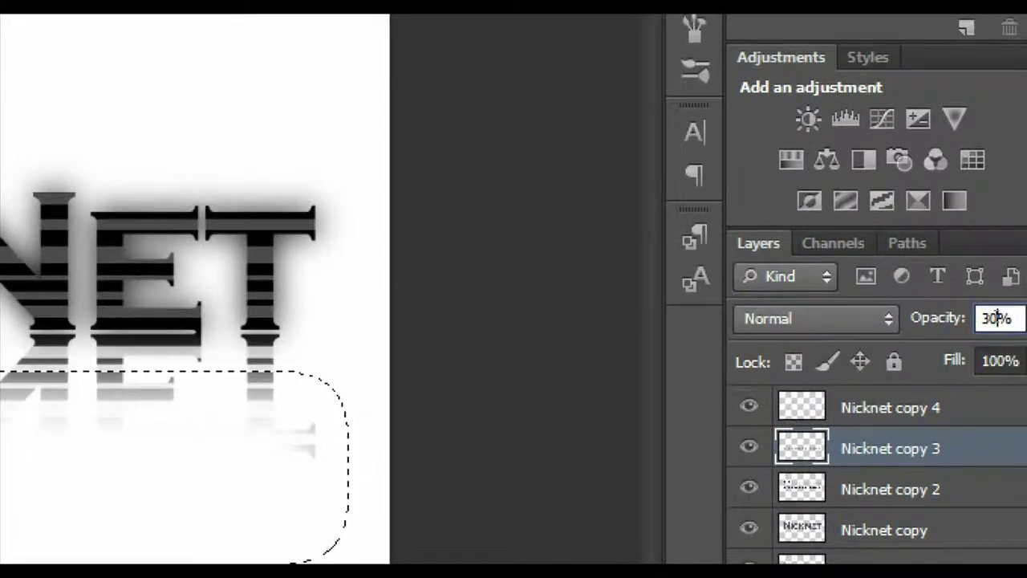
key(Return)
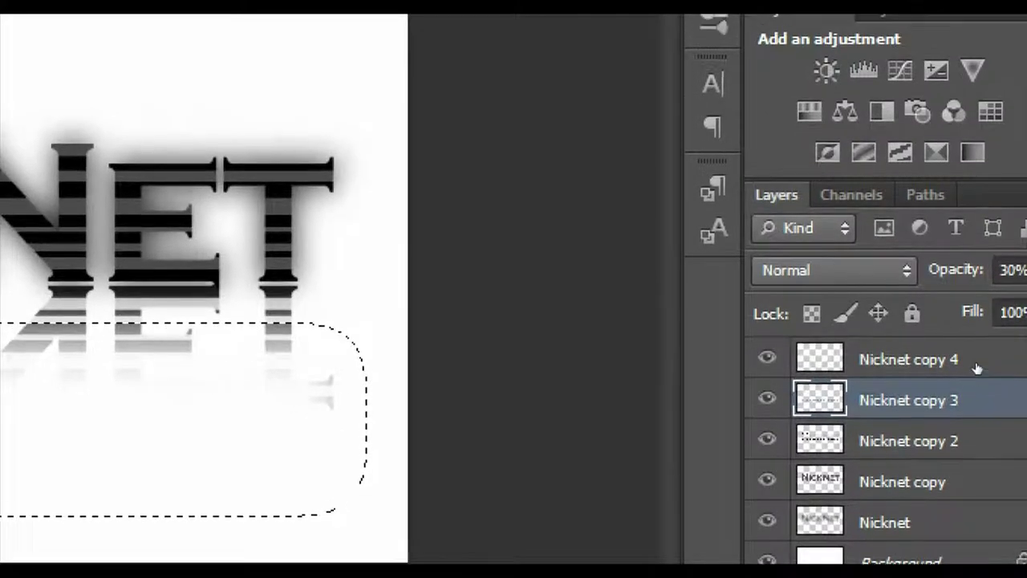
Set the Nicknet copy 4 layer's opacity to 30% as well.
click(976, 368)
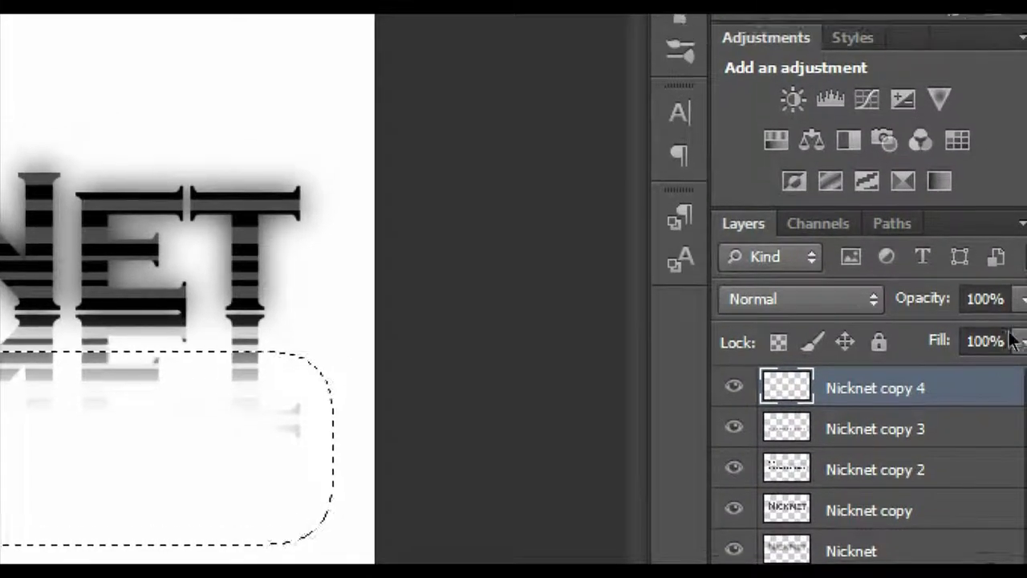
click(998, 299)
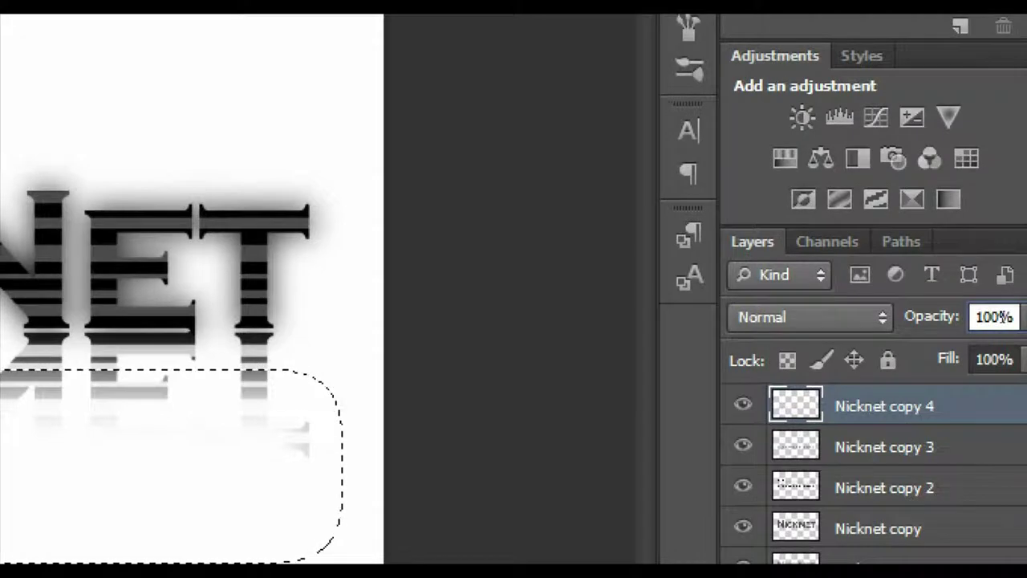
key(BackSpace)
key(BackSpace)
key(BackSpace)
text(30)
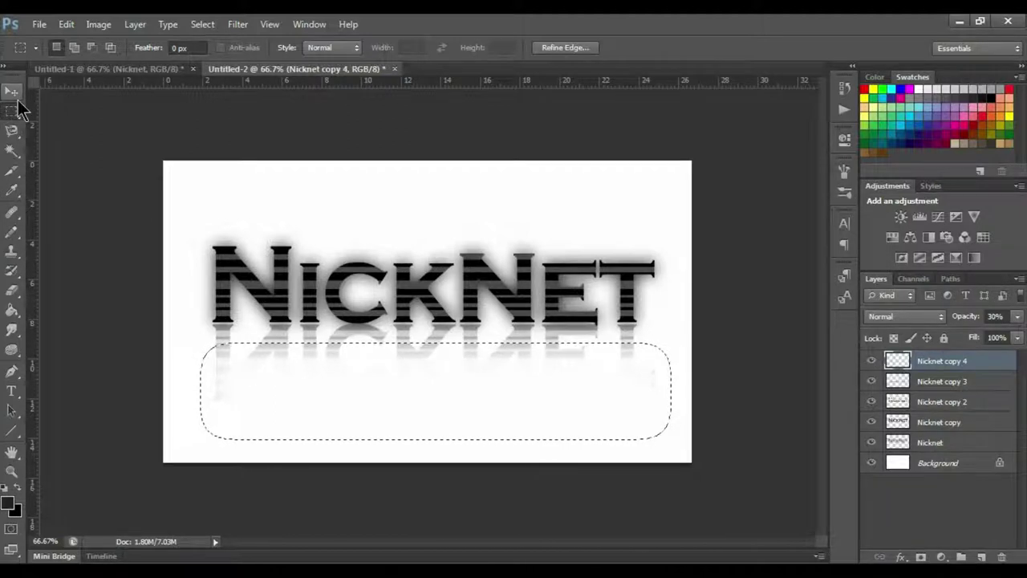
Deselect the feathered area and convert the locked Background into a regular Layer 0.
right_click(352, 420)
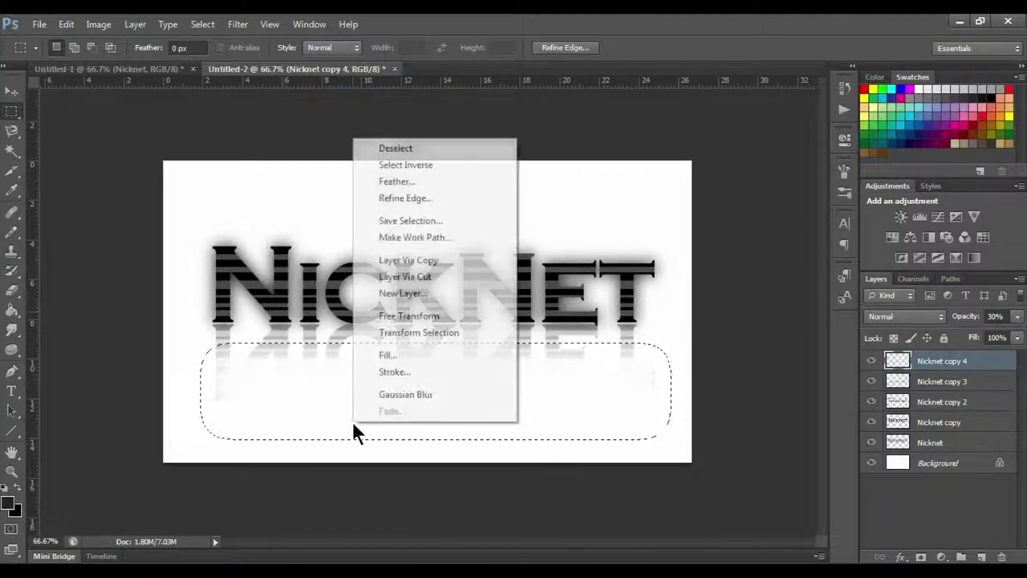
click(438, 148)
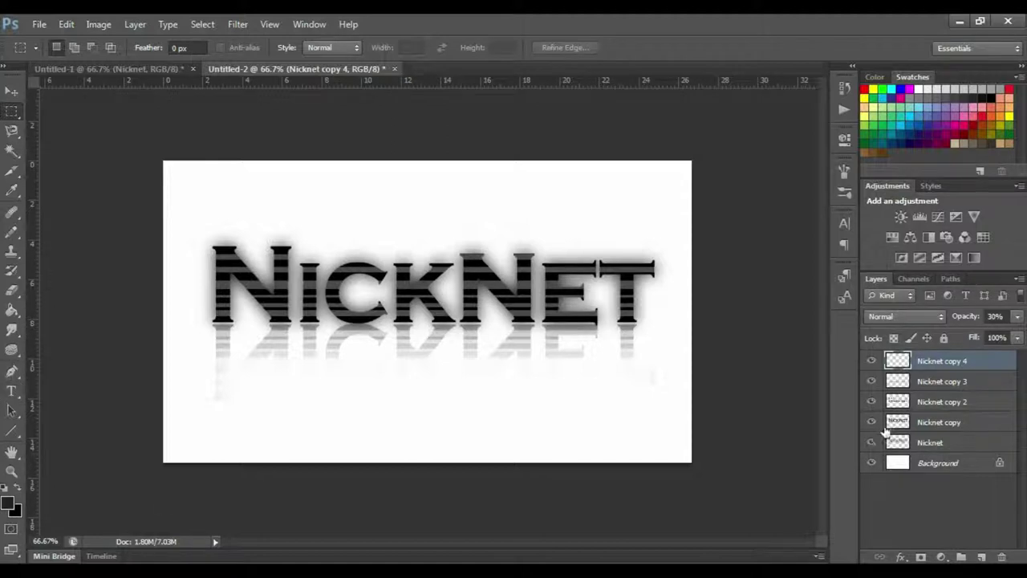
click(963, 469)
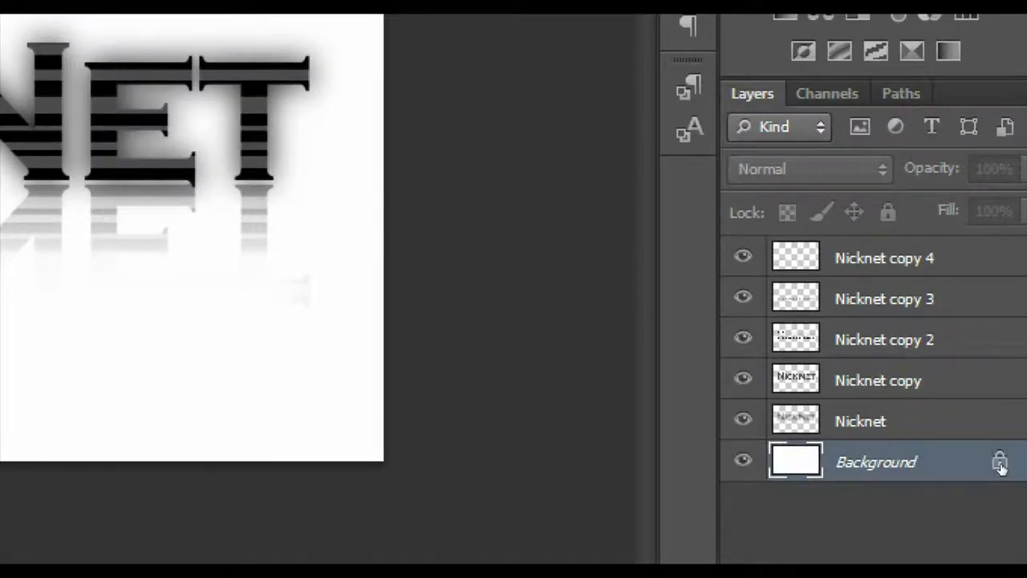
double_click(1000, 464)
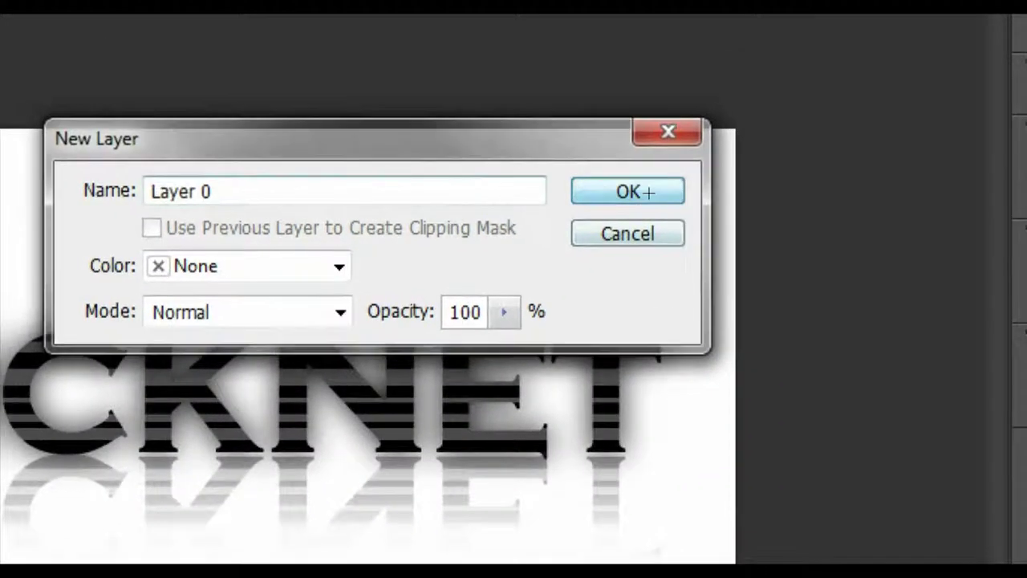
click(629, 190)
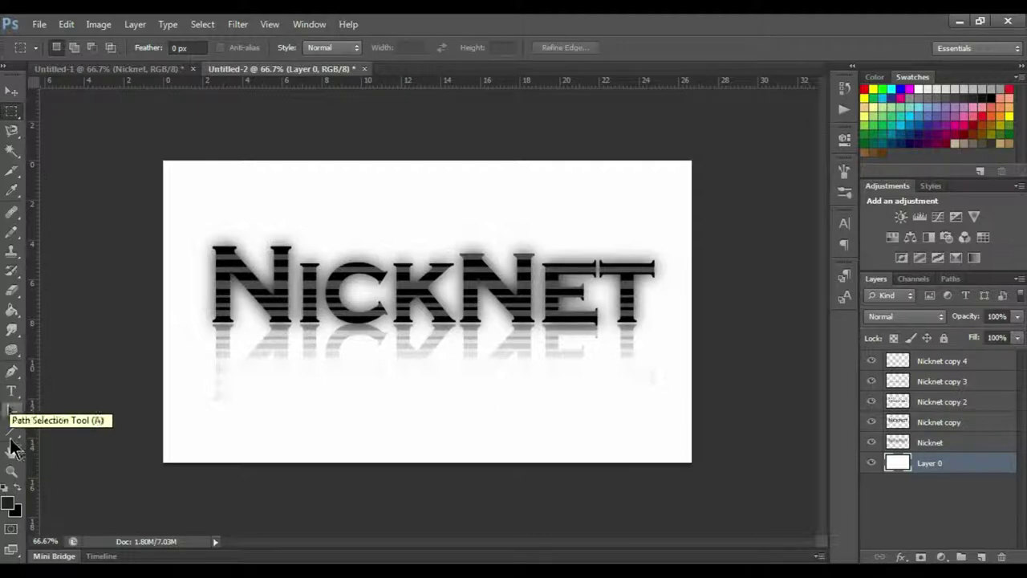
Choose the Gradient Tool from the Paint Bucket flyout and pick a gradient preset.
click(11, 314)
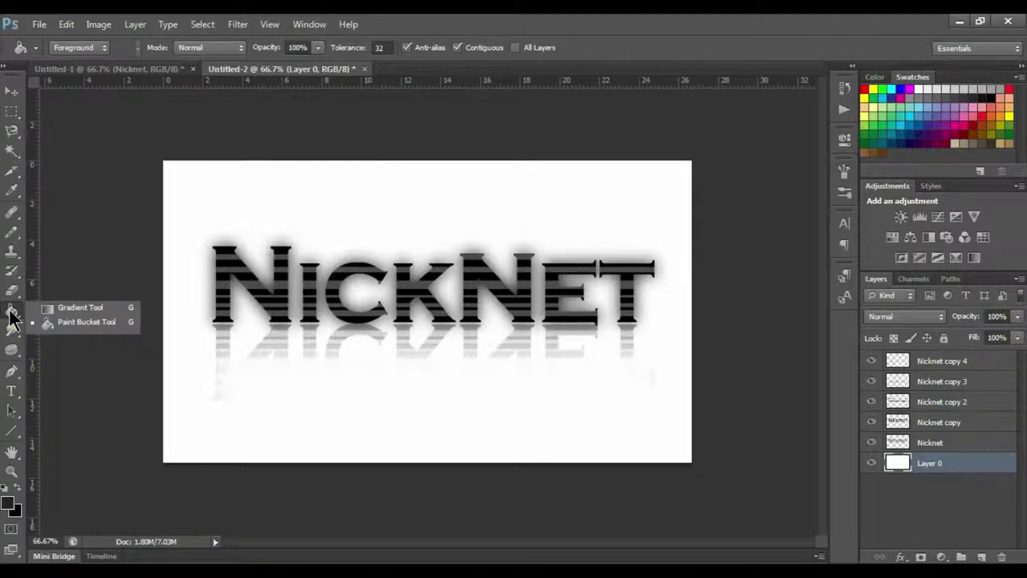
click(57, 309)
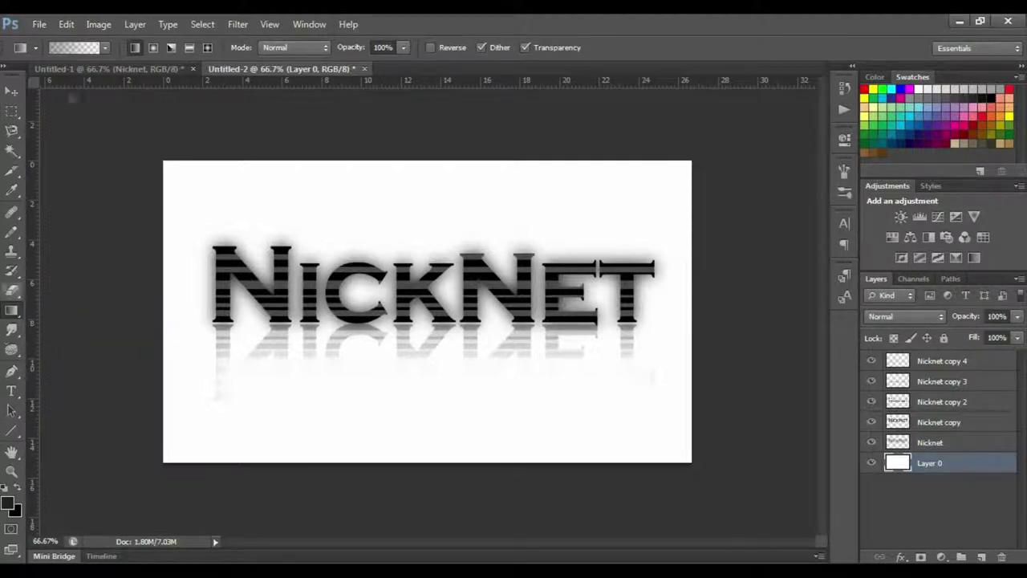
click(105, 47)
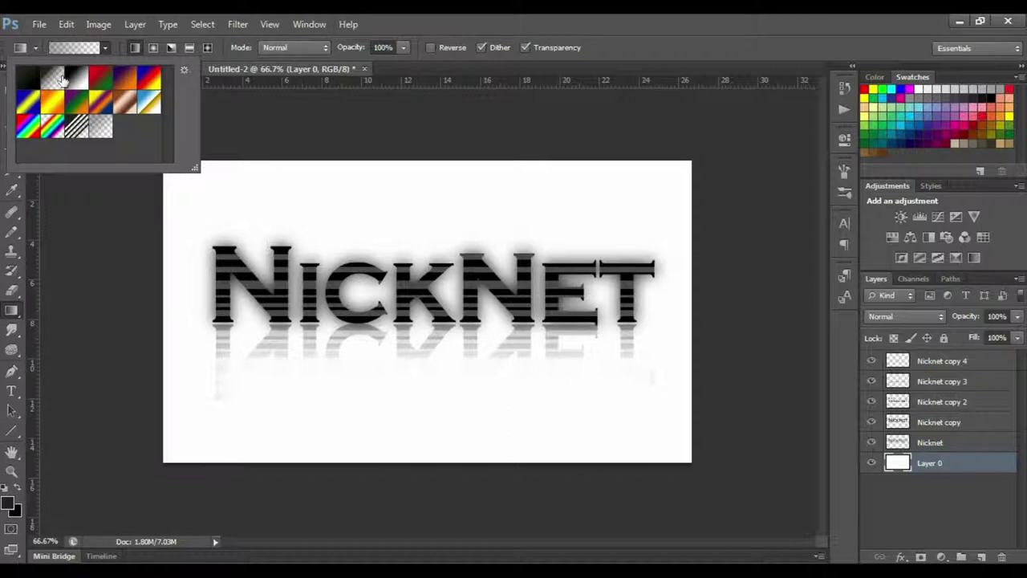
double_click(100, 132)
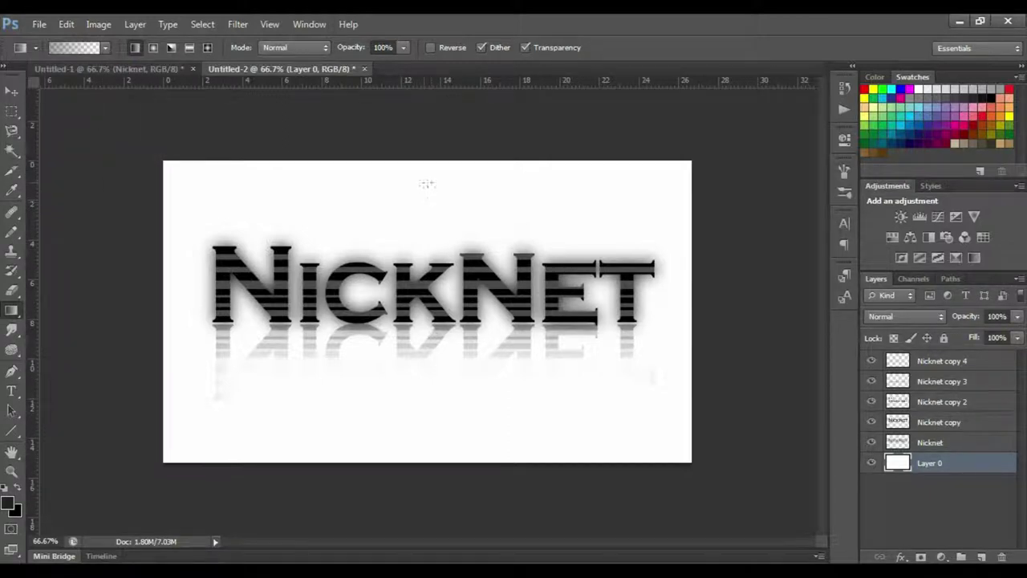
Drag a vertical white-to-grey gradient across Layer 0, redoing it from bottom to top.
drag(420, 232, 425, 426)
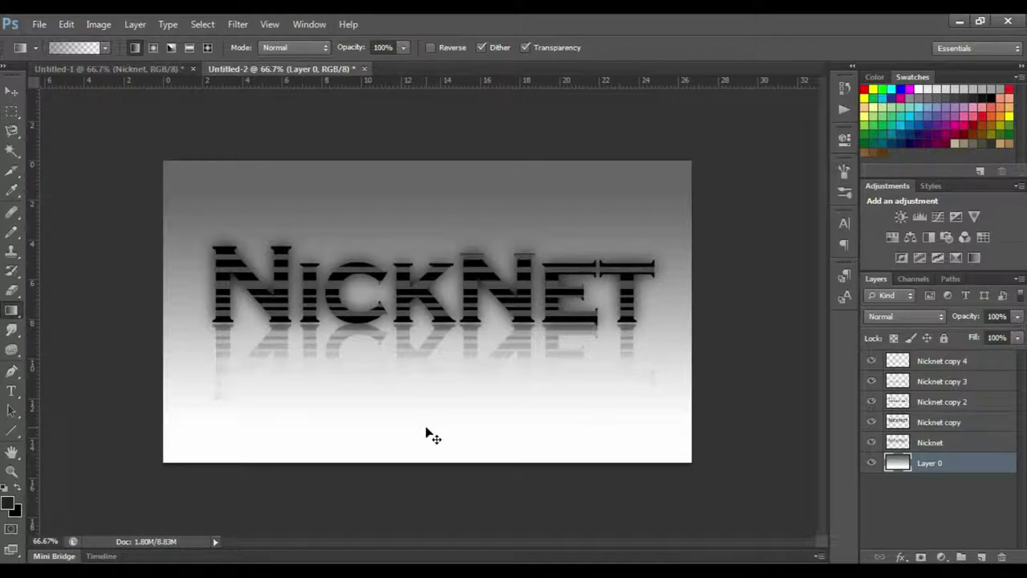
key(ctrl+z)
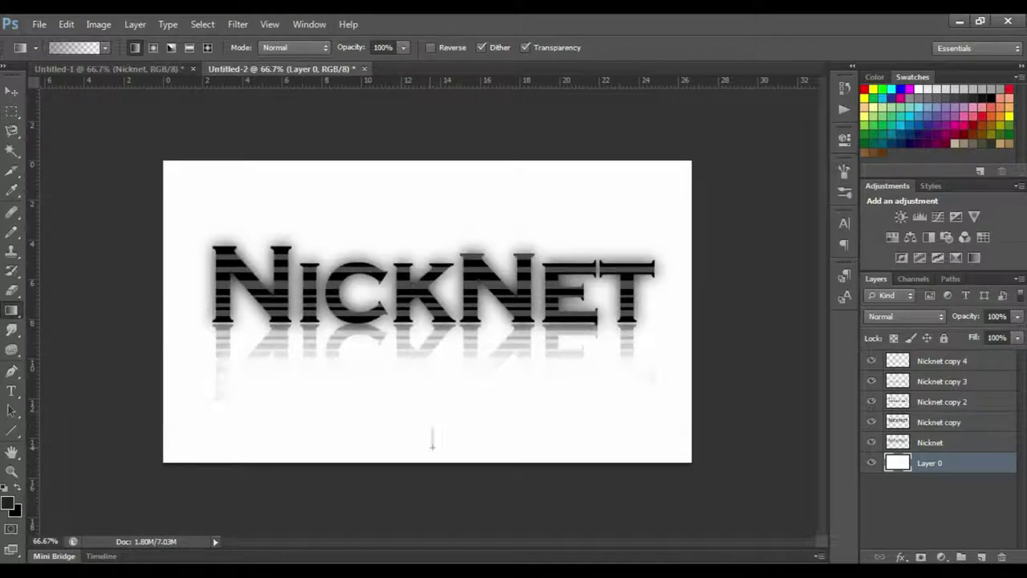
drag(433, 446, 423, 251)
drag(433, 210, 433, 210)
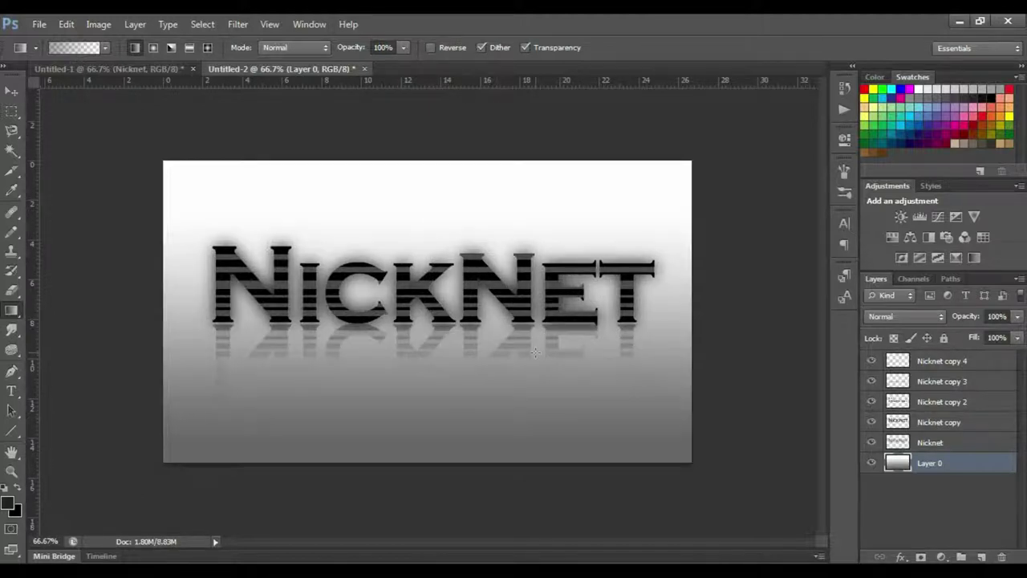